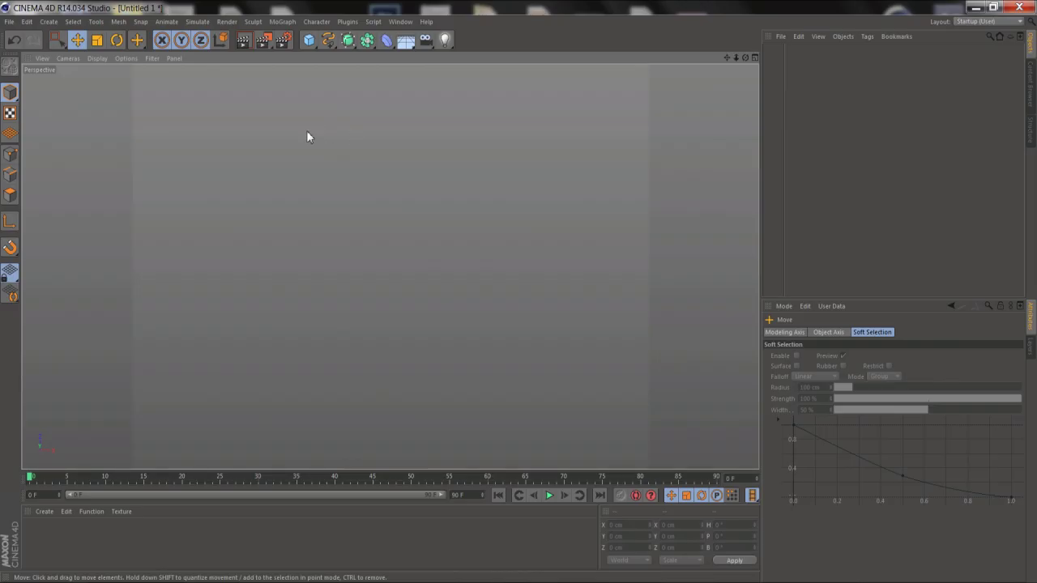
- Browse the MoGraph effector and deformer lists without adding anything
click(286, 23)
mouse_move(336, 39)
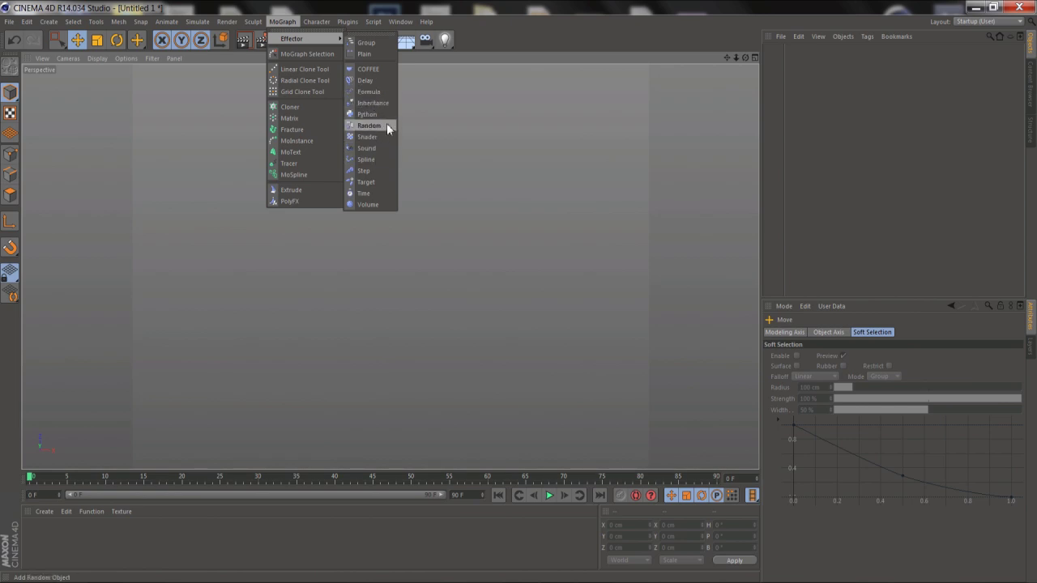
click(421, 112)
click(385, 42)
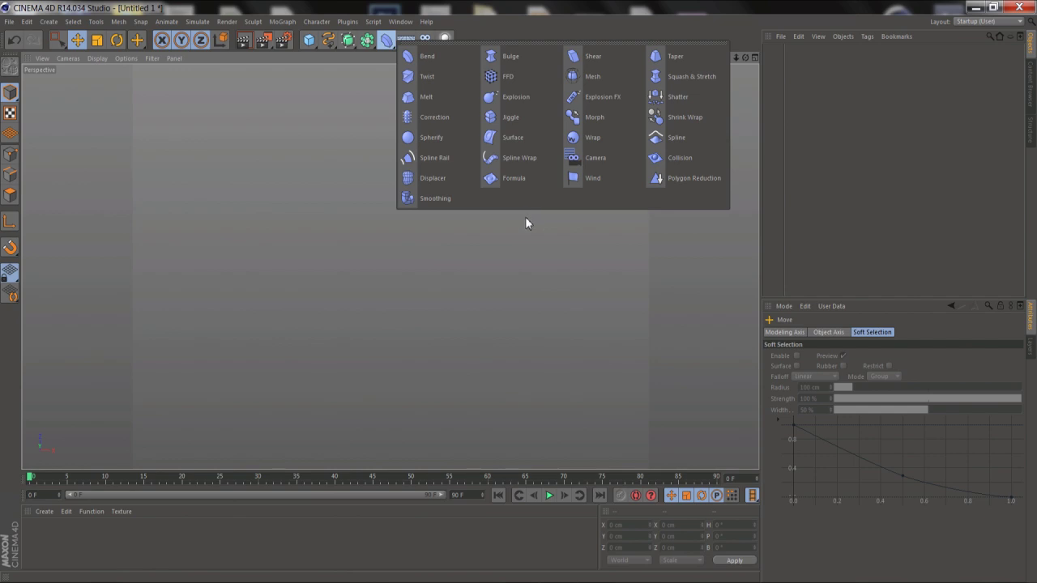
- Add a Cloner and a Cube, then nest the Cube under the Cloner
click(282, 21)
click(302, 107)
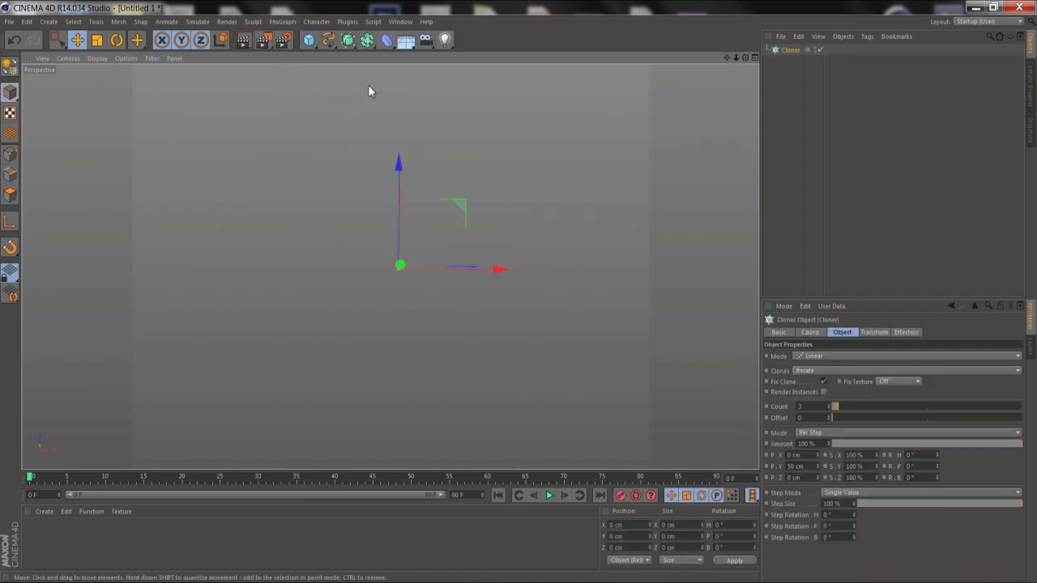
click(309, 40)
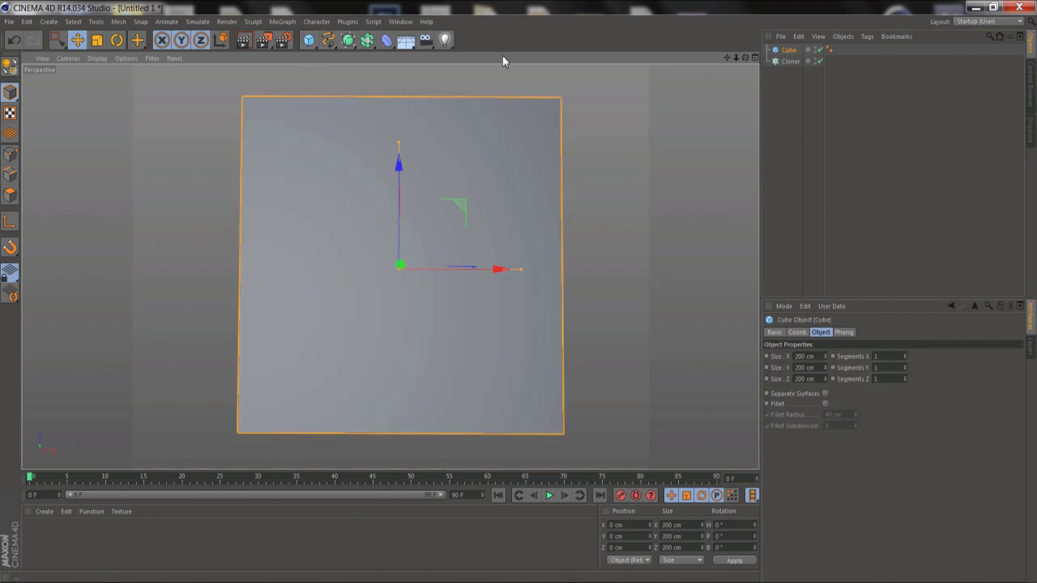
click(787, 51)
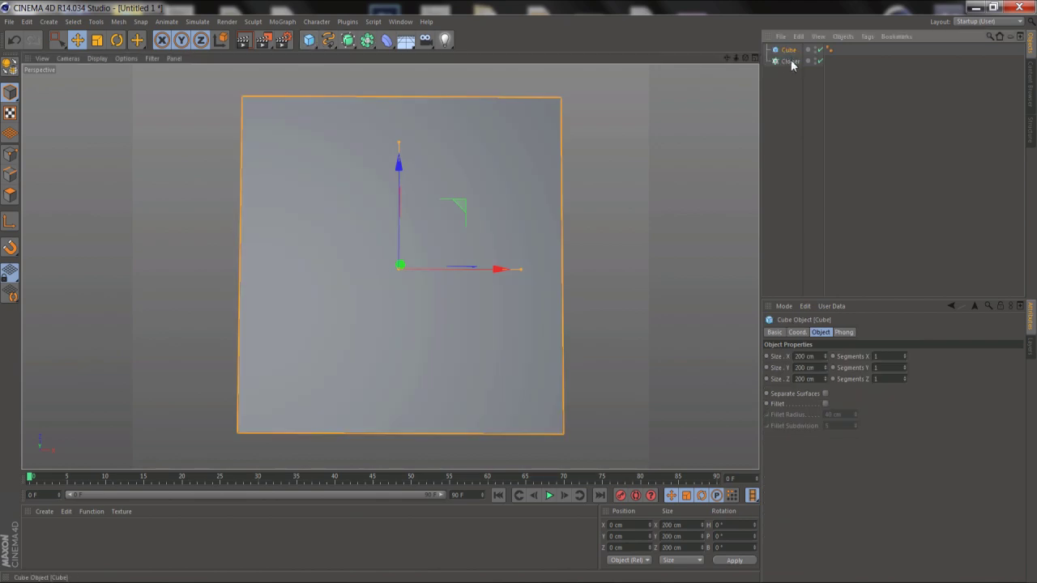
drag(792, 65, 790, 62)
- Set the cube's Size X, Y and Z to 2 cm
click(802, 359)
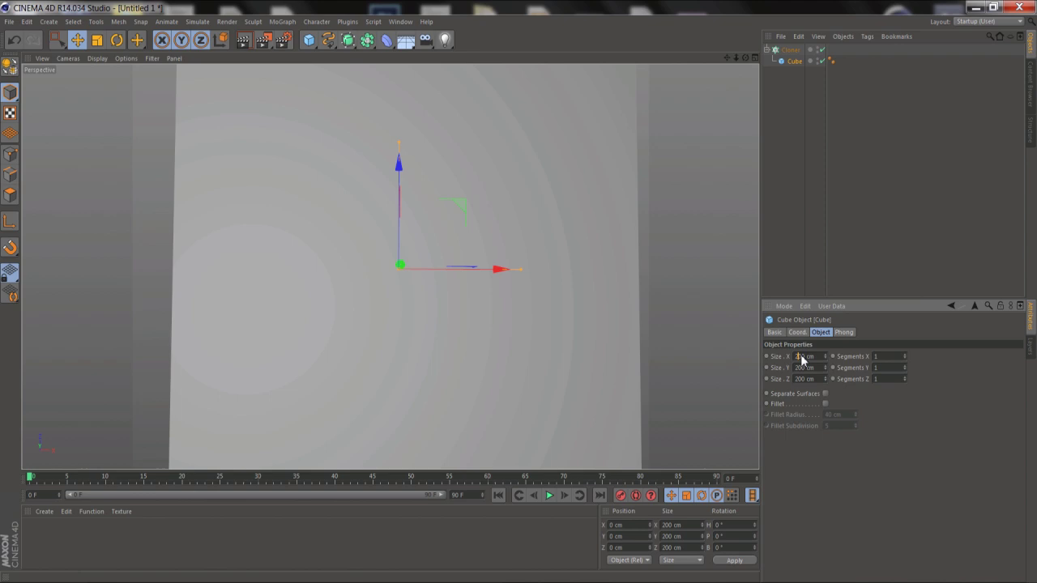
text(2)
click(801, 369)
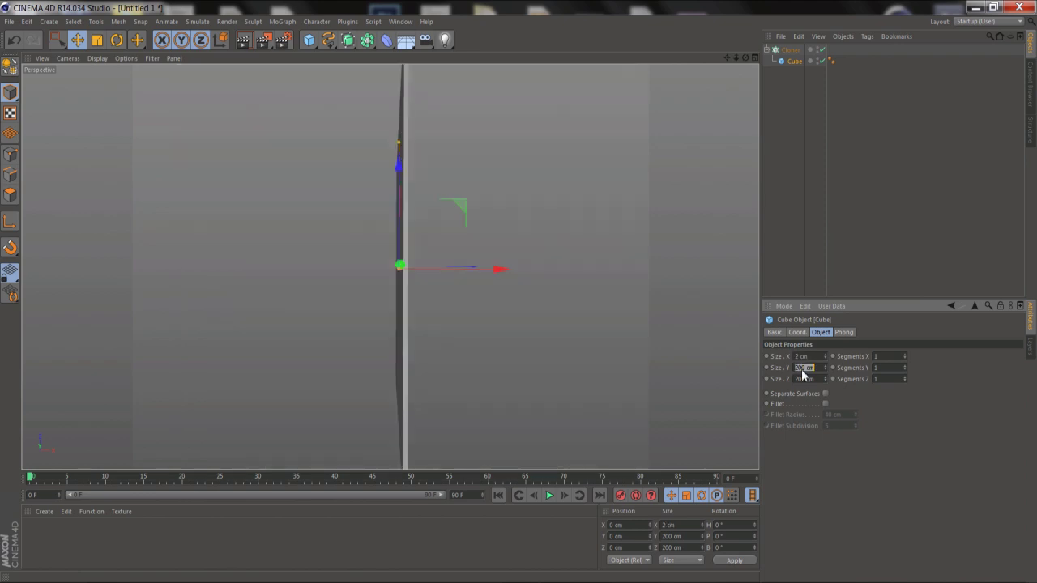
text(2)
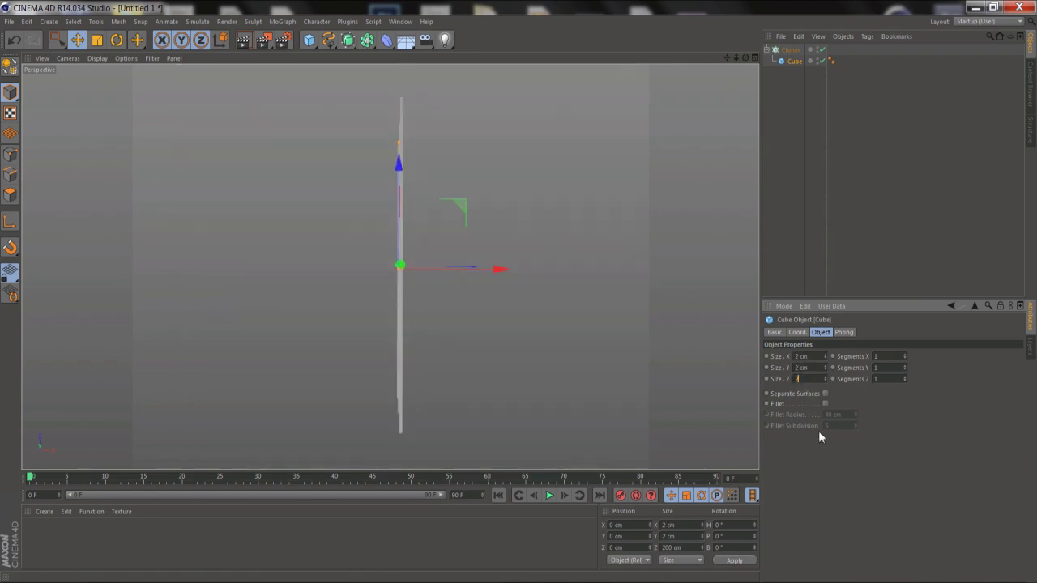
key(Return)
- Set the Cloner's clone colour to pure red on its Transform tab
click(790, 50)
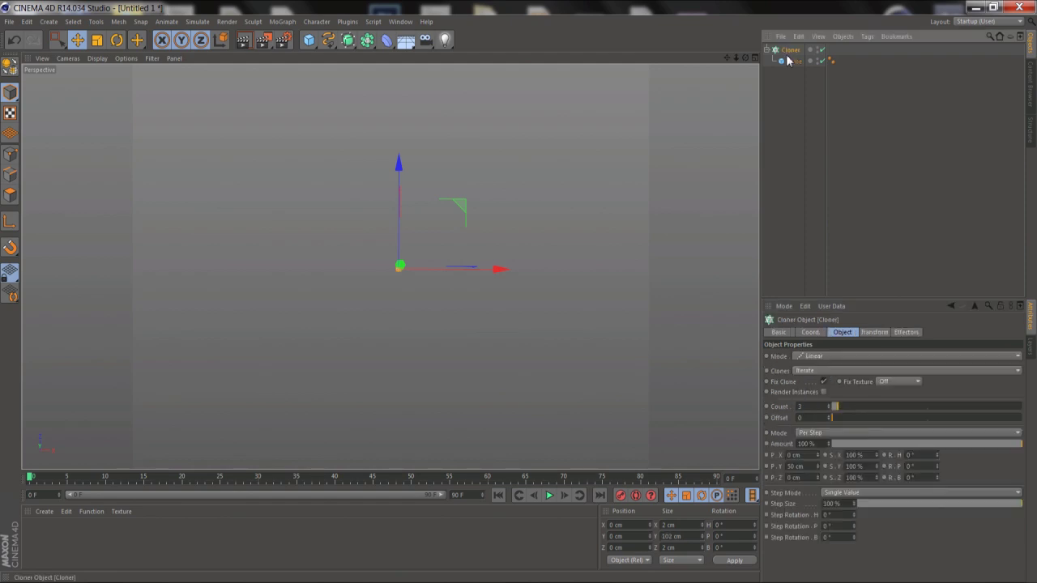
click(871, 332)
click(802, 411)
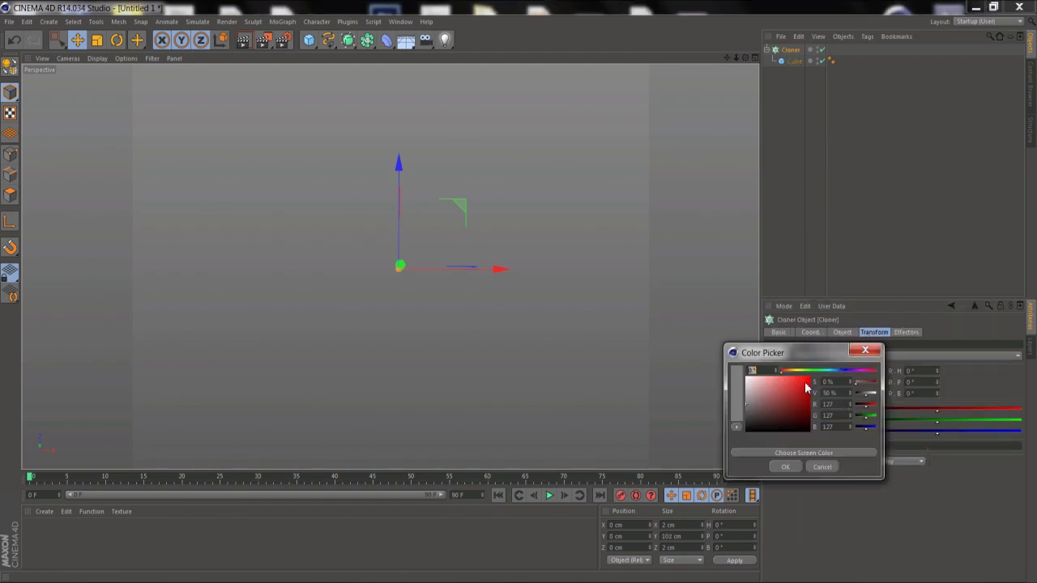
drag(807, 389, 823, 375)
click(780, 468)
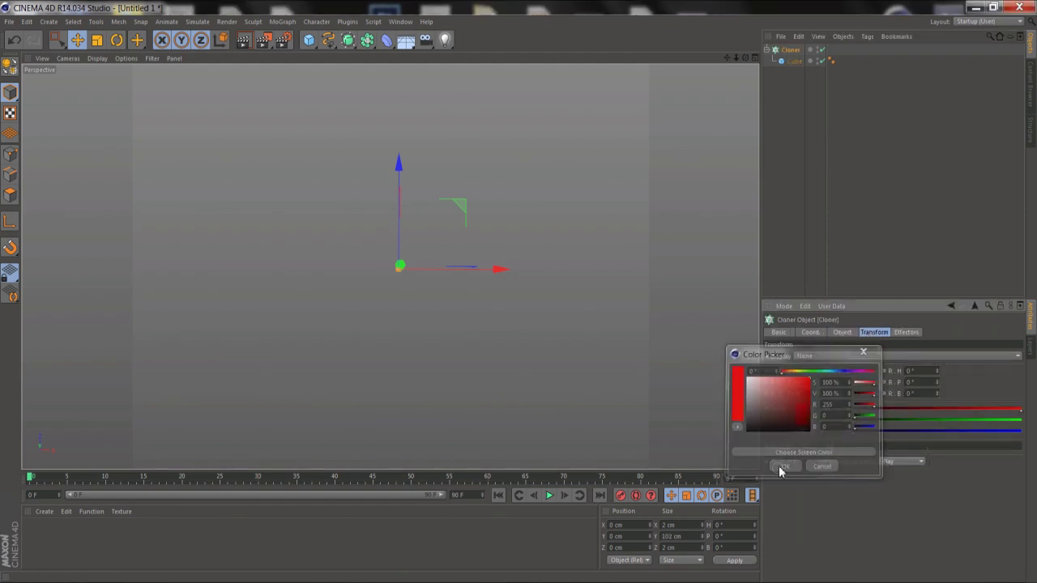
- Switch the Cloner to Grid Array mode with a count of 15 × 1 × 15
click(838, 334)
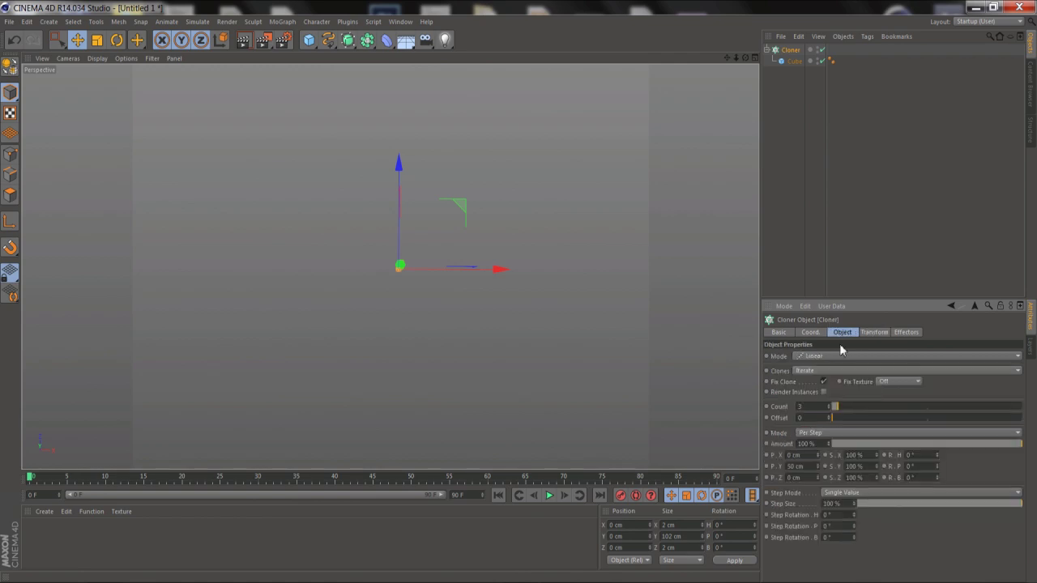
click(813, 357)
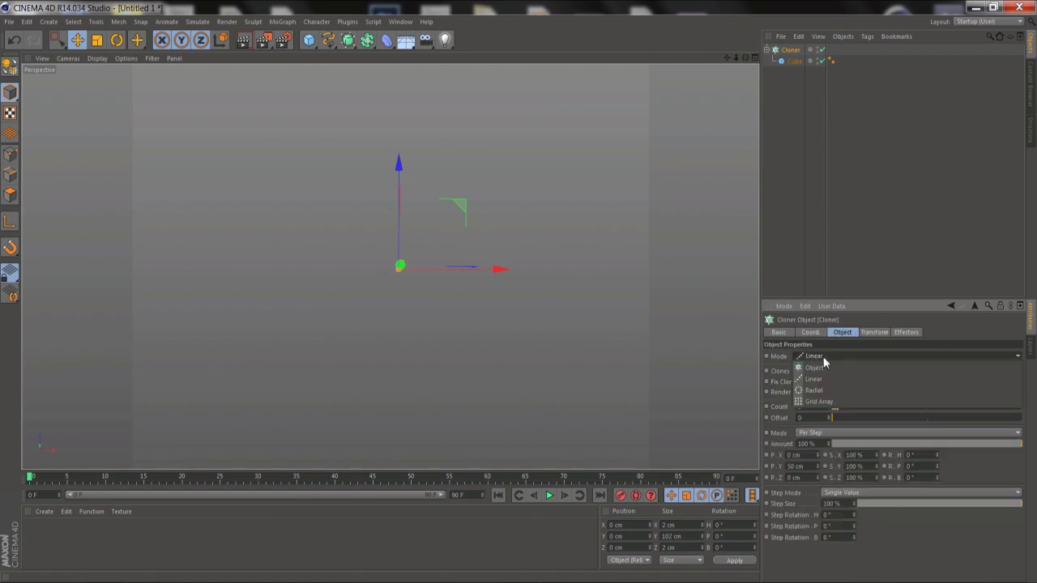
click(814, 403)
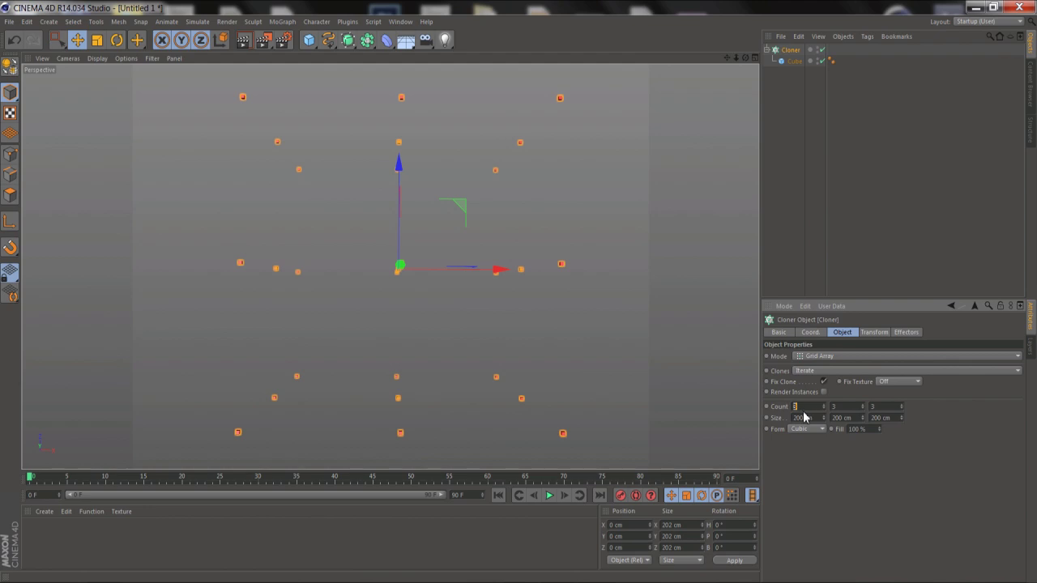
text(15)
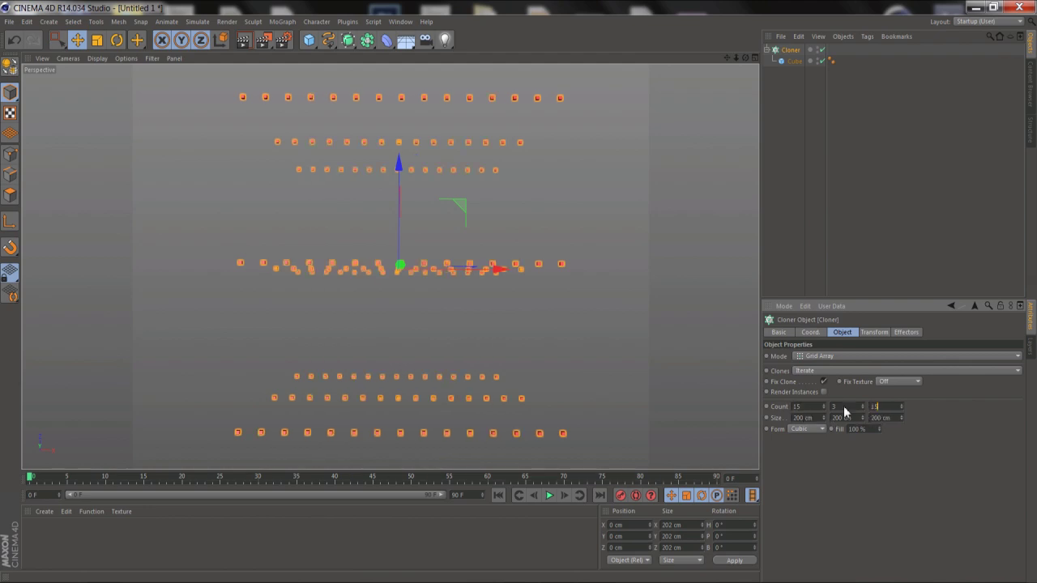
click(840, 409)
text(1)
key(Return)
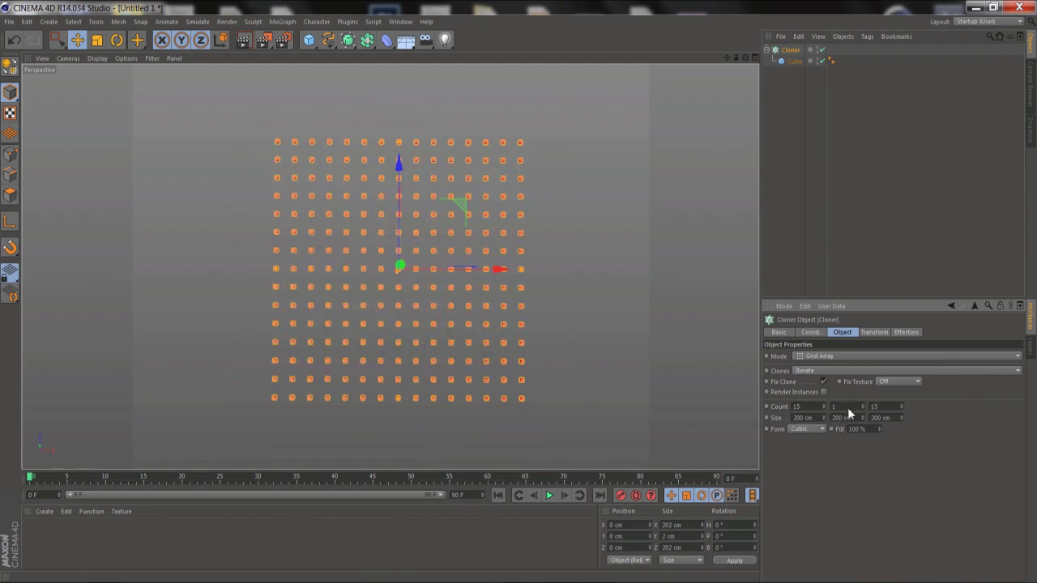
- Add a Plain effector with Position off and Uniform Scale at 6.05
click(282, 21)
click(363, 50)
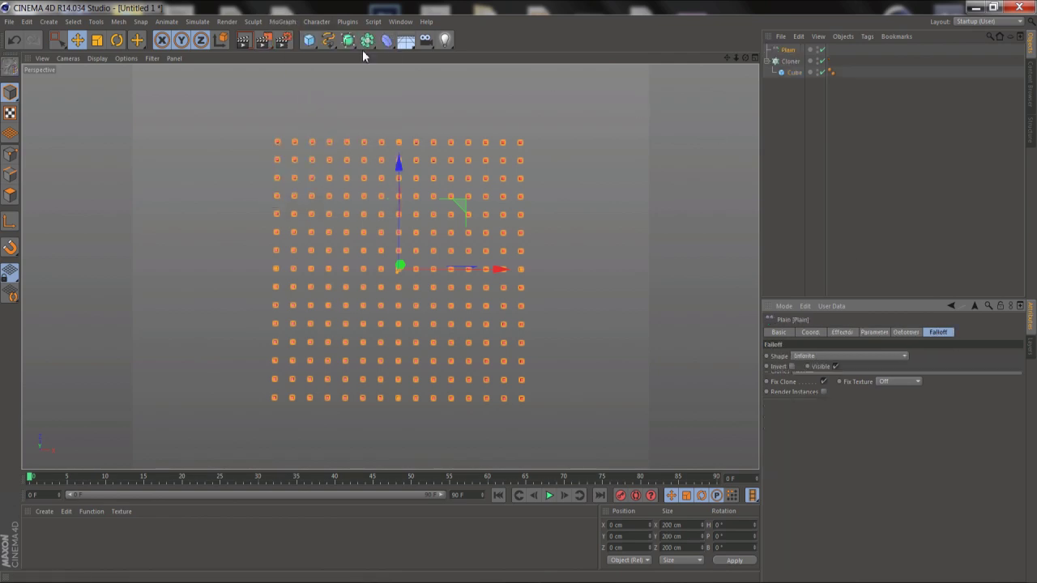
click(871, 331)
click(803, 377)
click(840, 378)
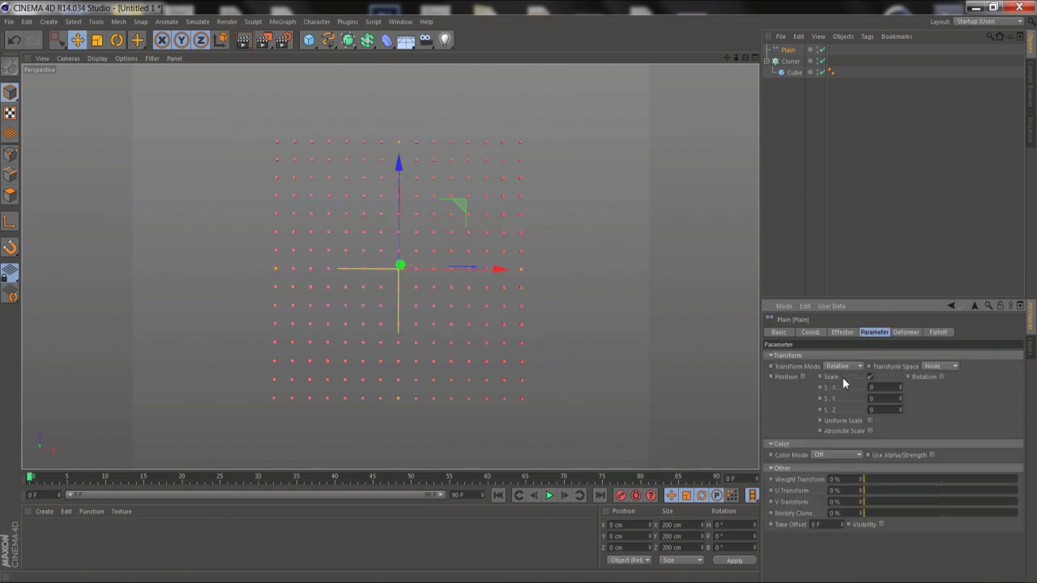
click(871, 421)
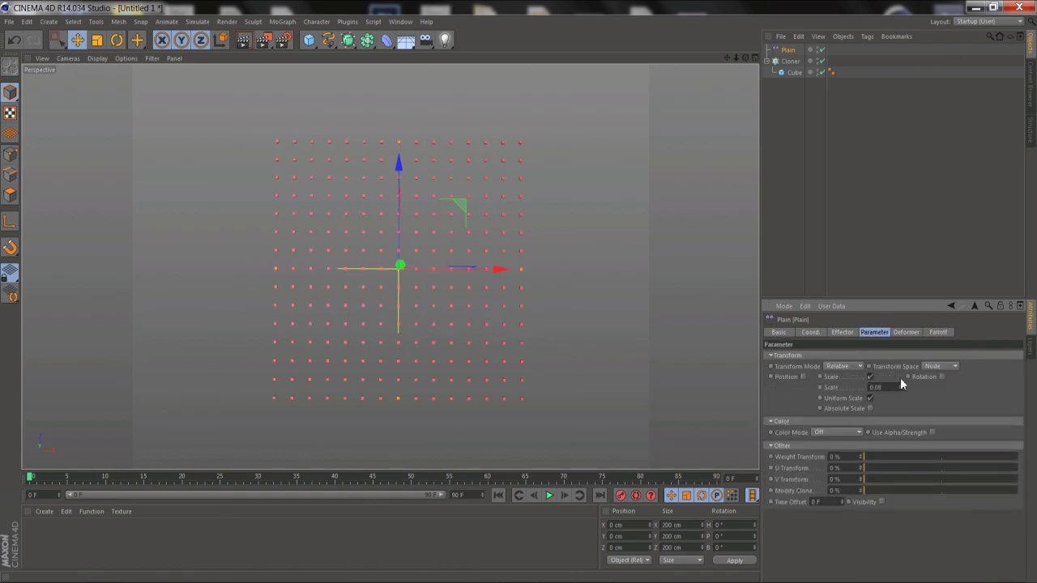
drag(900, 386, 878, 47)
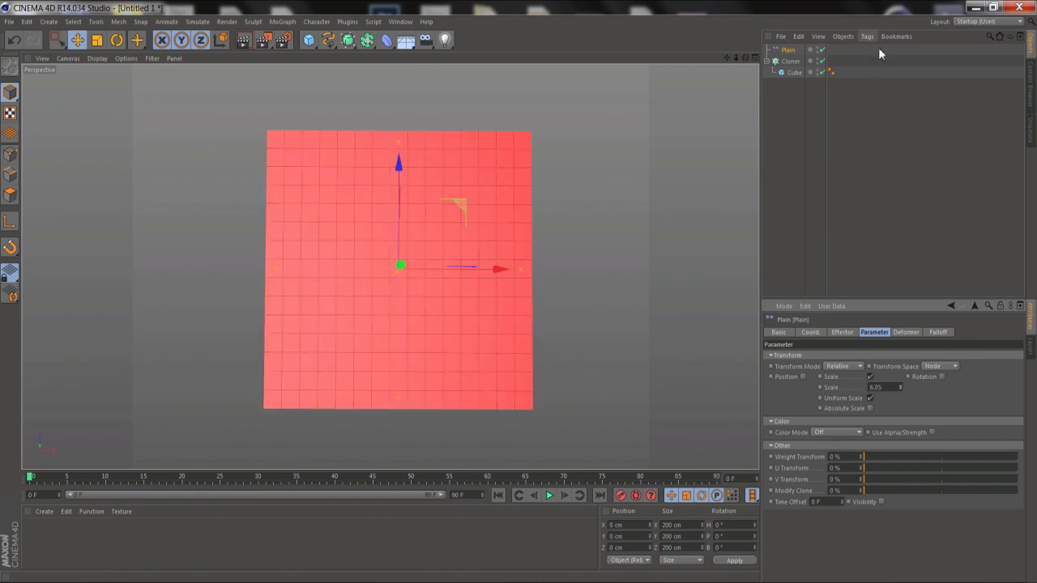
- Set the effector's Color Mode to User Defined with a yellow colour
click(826, 432)
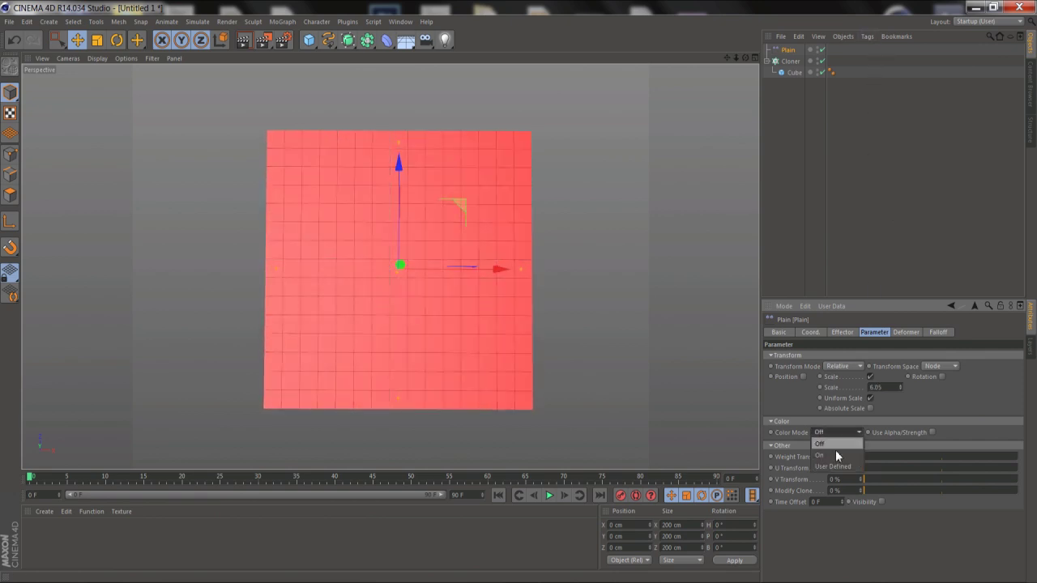
click(830, 451)
click(826, 458)
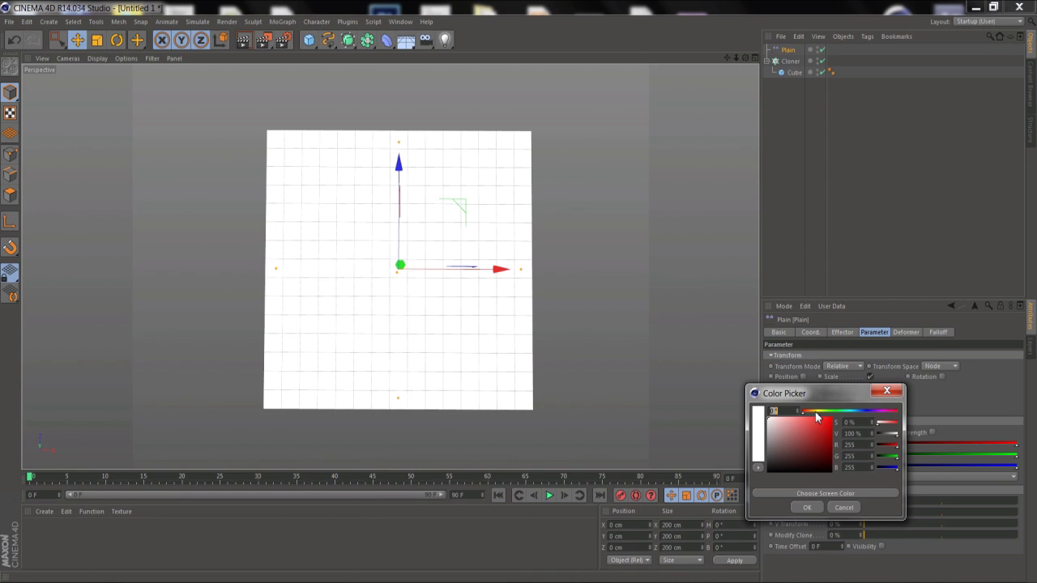
click(817, 412)
click(831, 415)
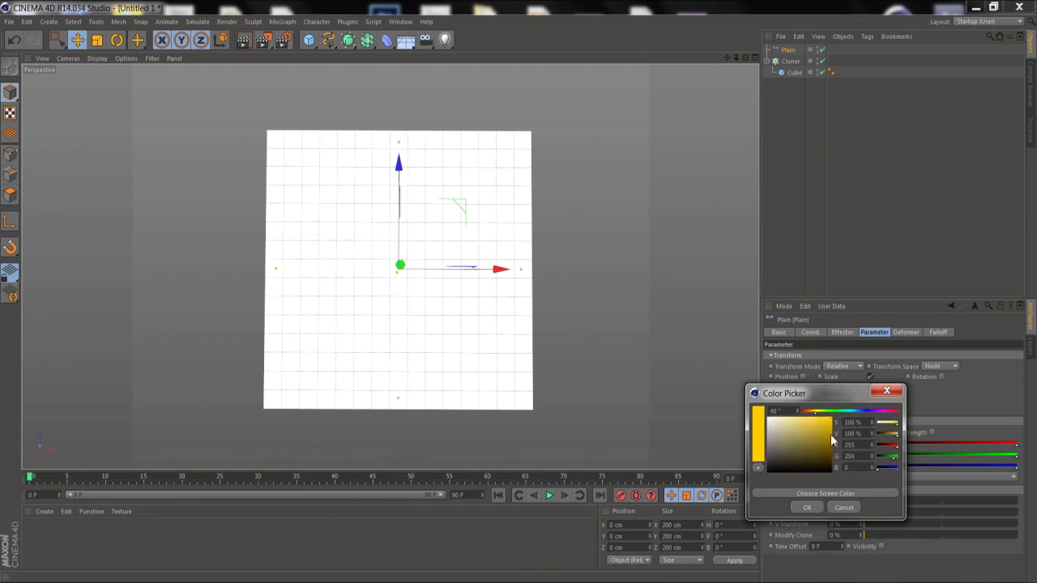
click(807, 507)
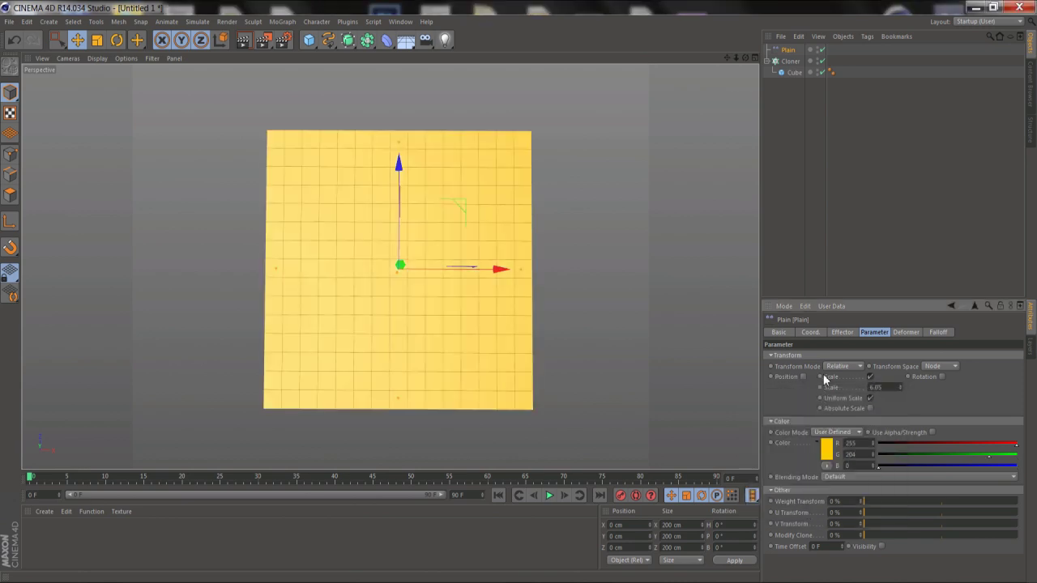
- Give the Plain effector a Sphere falloff and widen it to about 68.7%
click(937, 333)
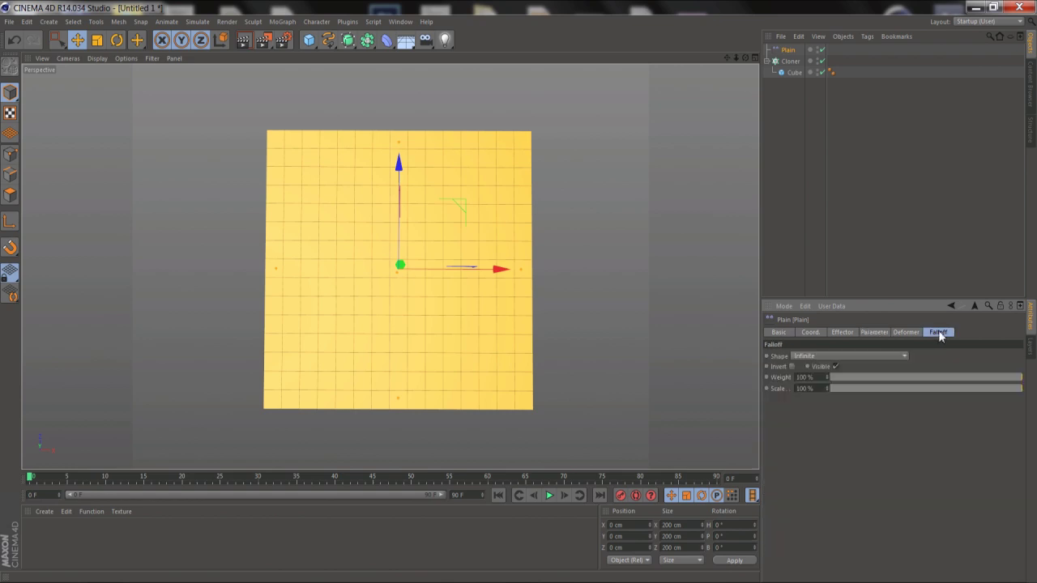
click(859, 355)
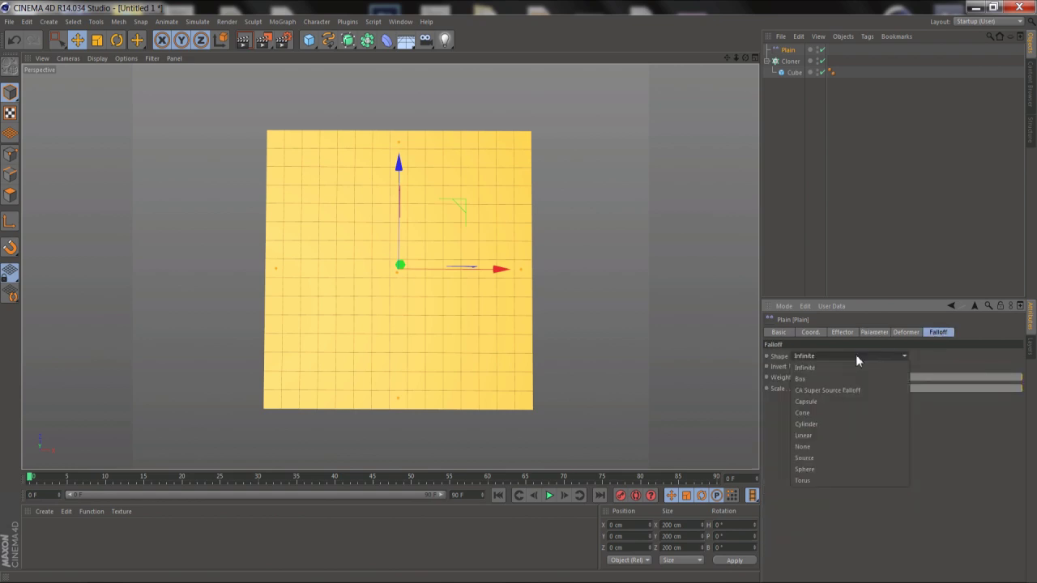
click(822, 470)
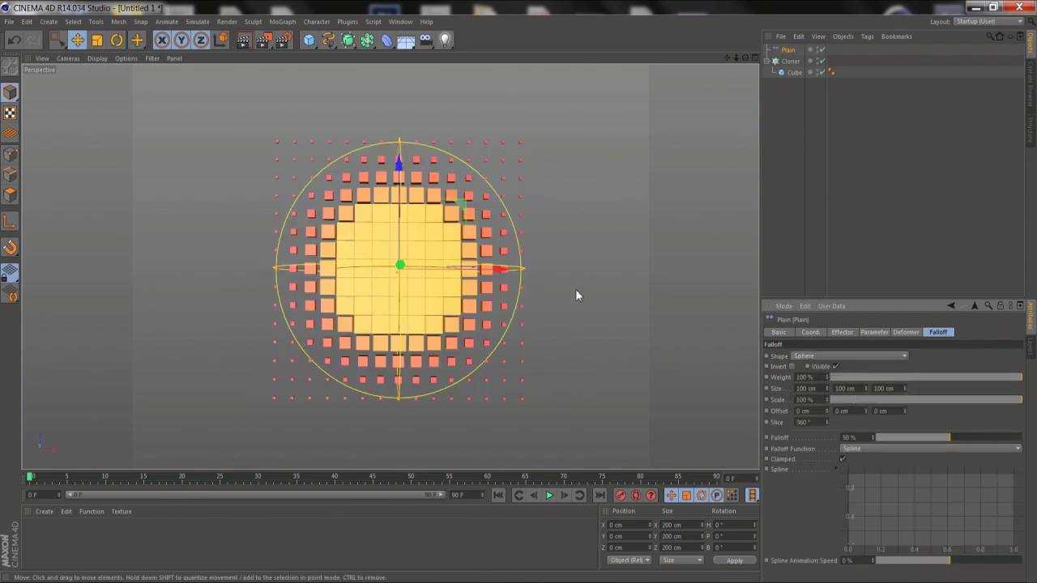
mouse_move(463, 271)
mouse_down()
mouse_move(430, 273)
mouse_move(462, 271)
mouse_move(431, 272)
mouse_move(446, 280)
mouse_up()
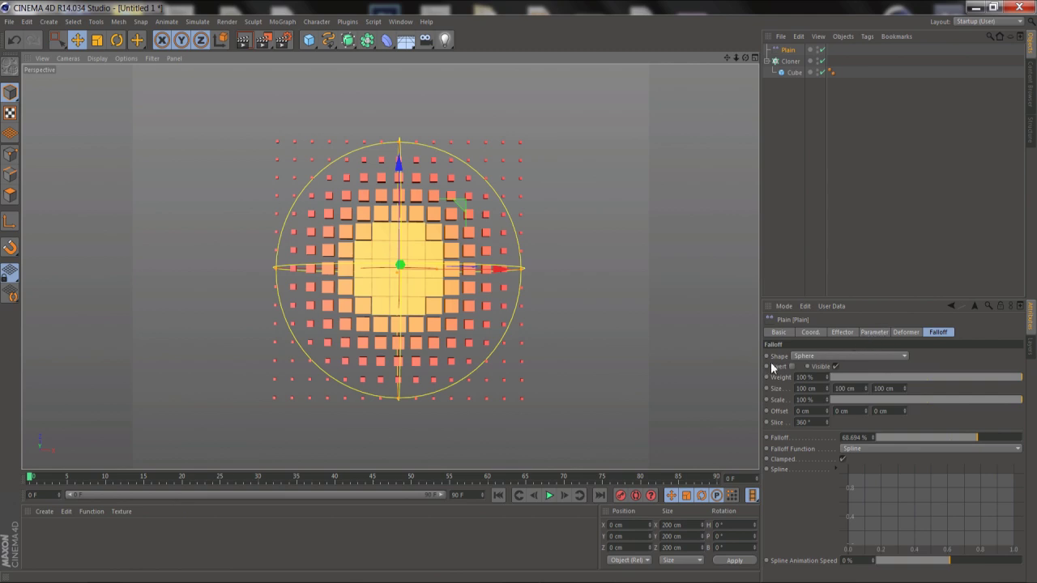
- Switch the falloff shape to CA Super Source Falloff and add a Sphere object
click(837, 356)
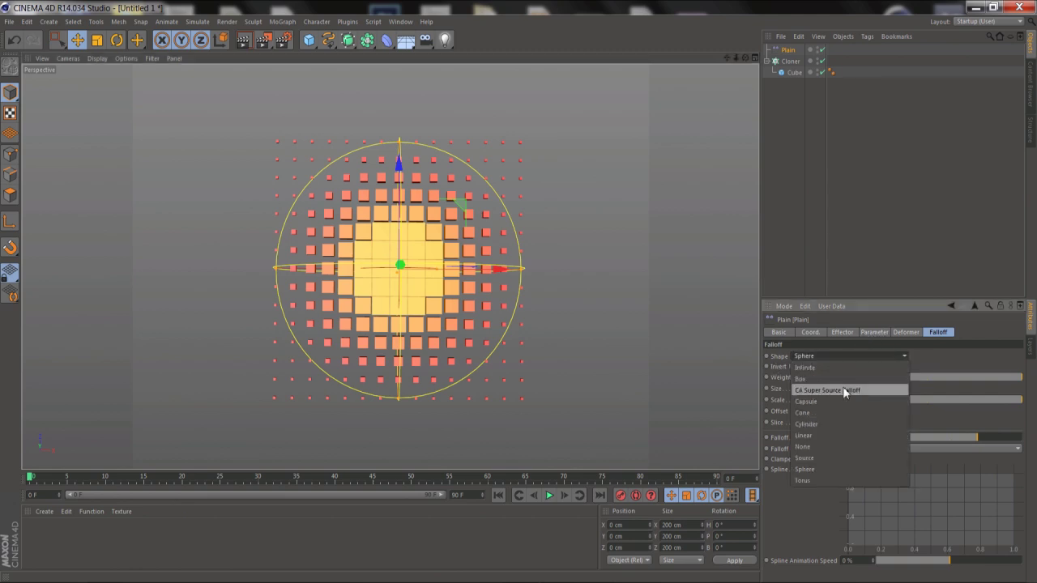
click(872, 392)
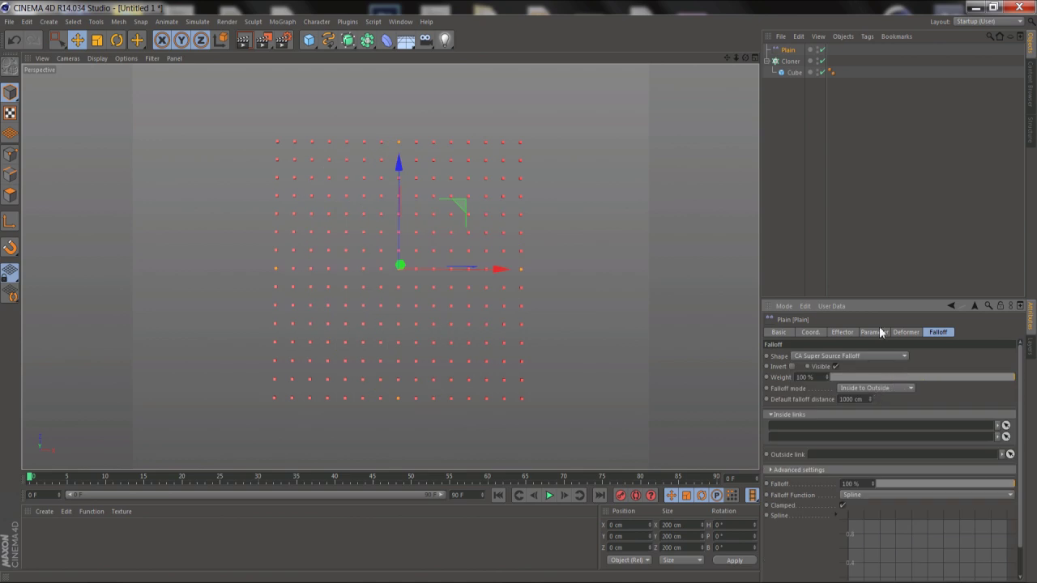
click(309, 40)
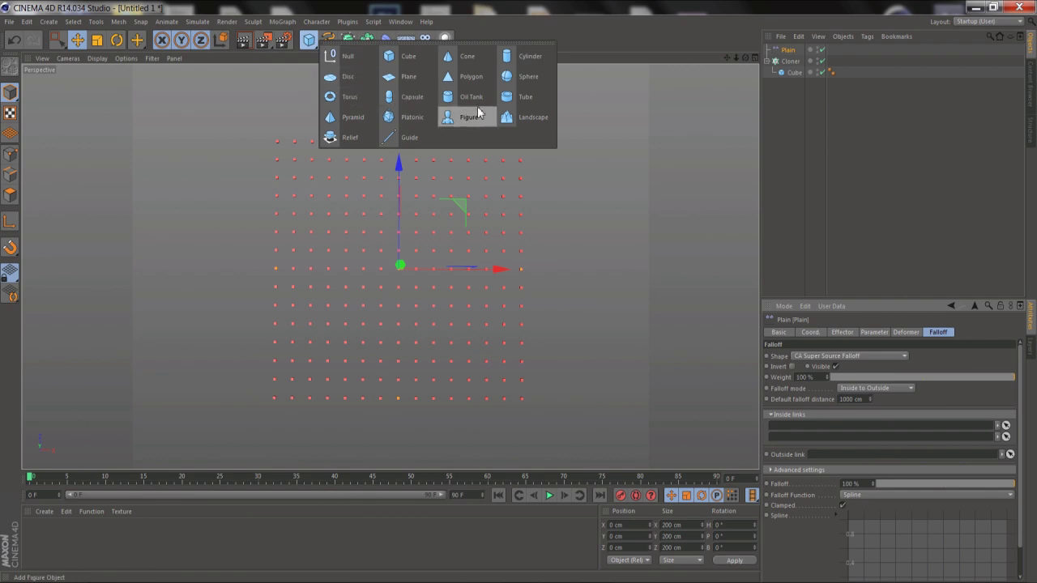
click(535, 77)
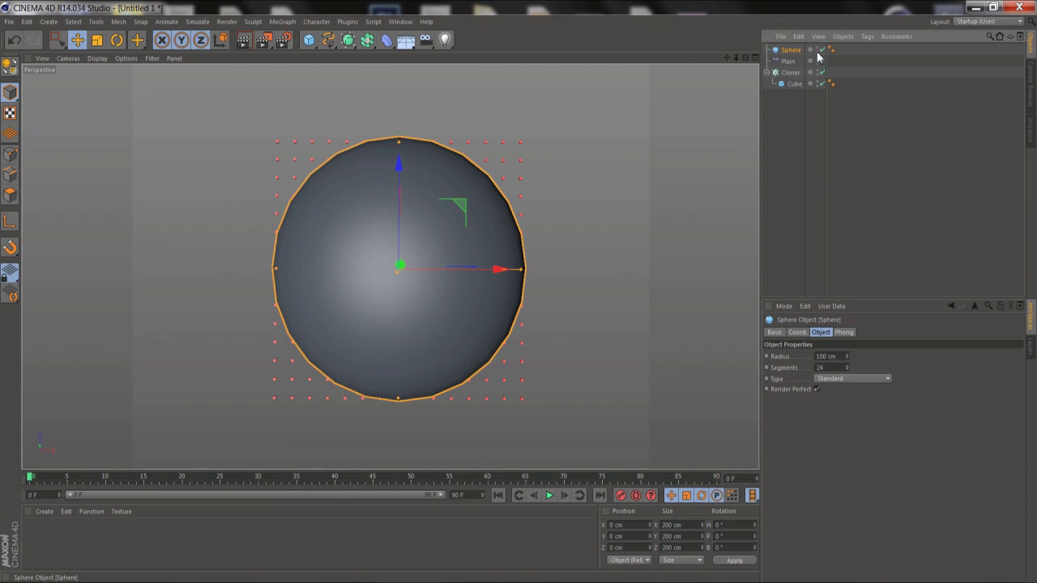
- Add a Display tag to the Sphere with Shading Mode set to Lines
right_click(793, 55)
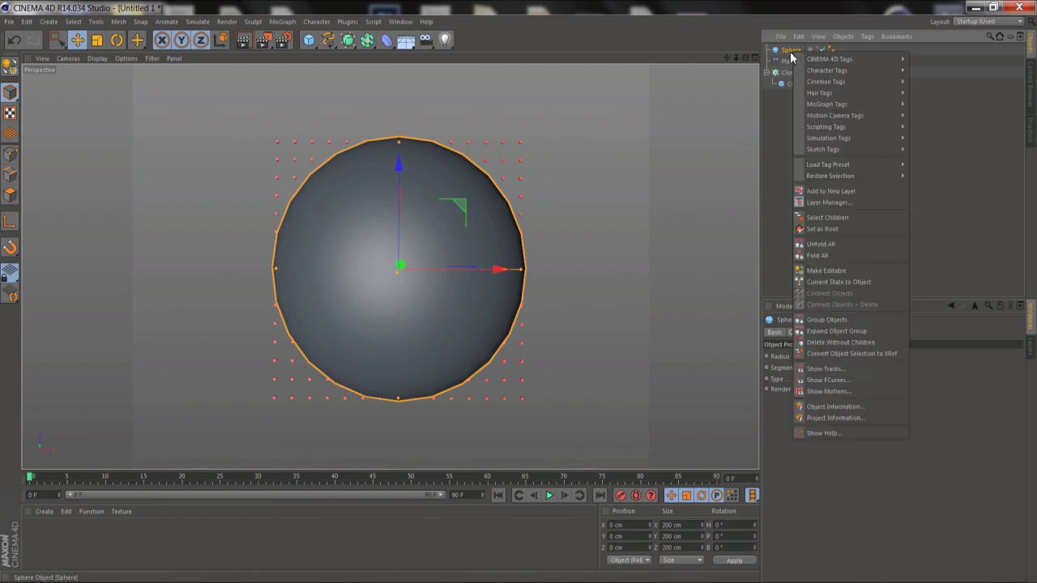
mouse_move(864, 59)
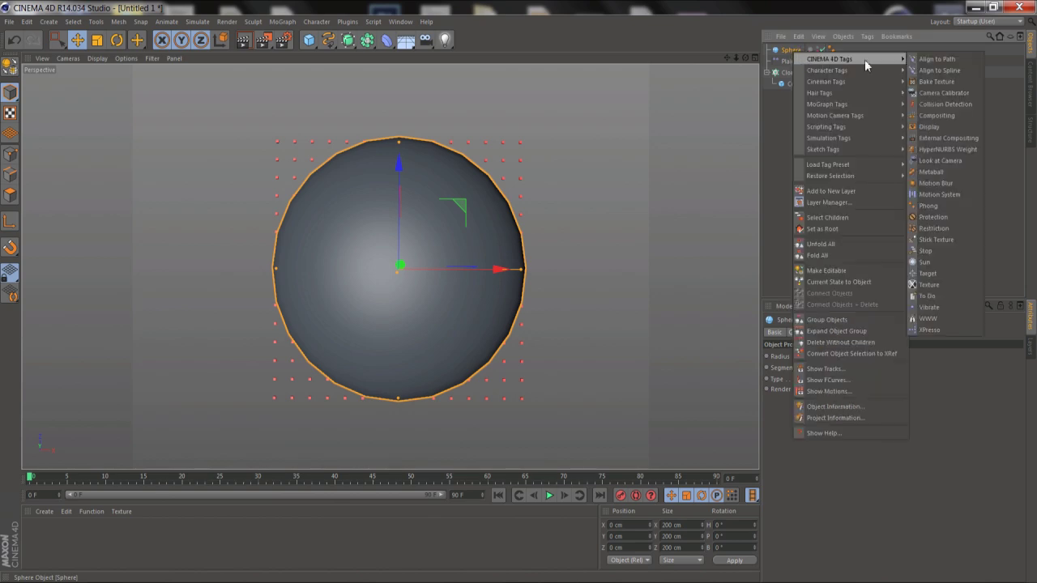
click(938, 127)
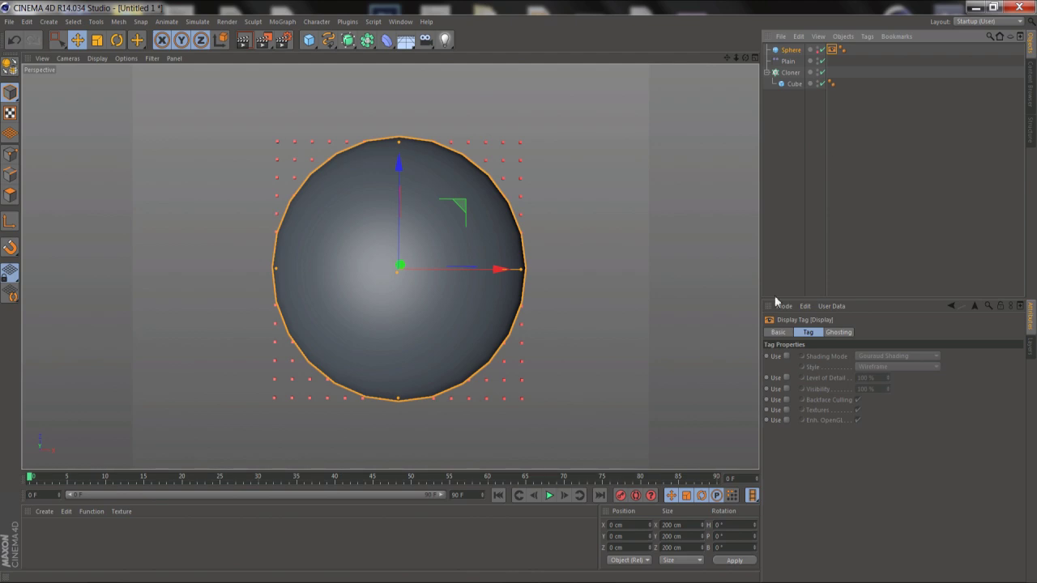
click(785, 356)
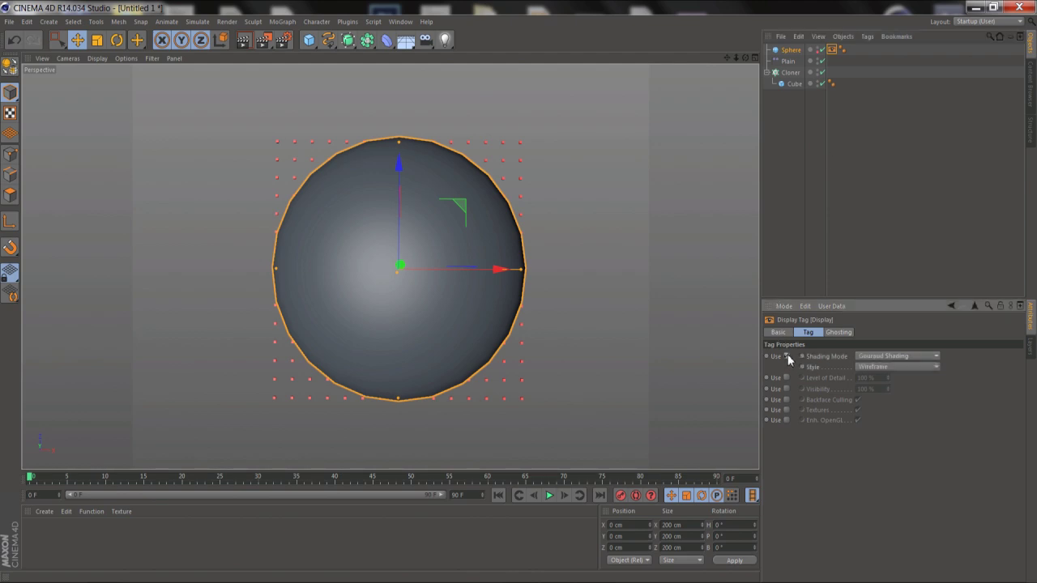
click(875, 356)
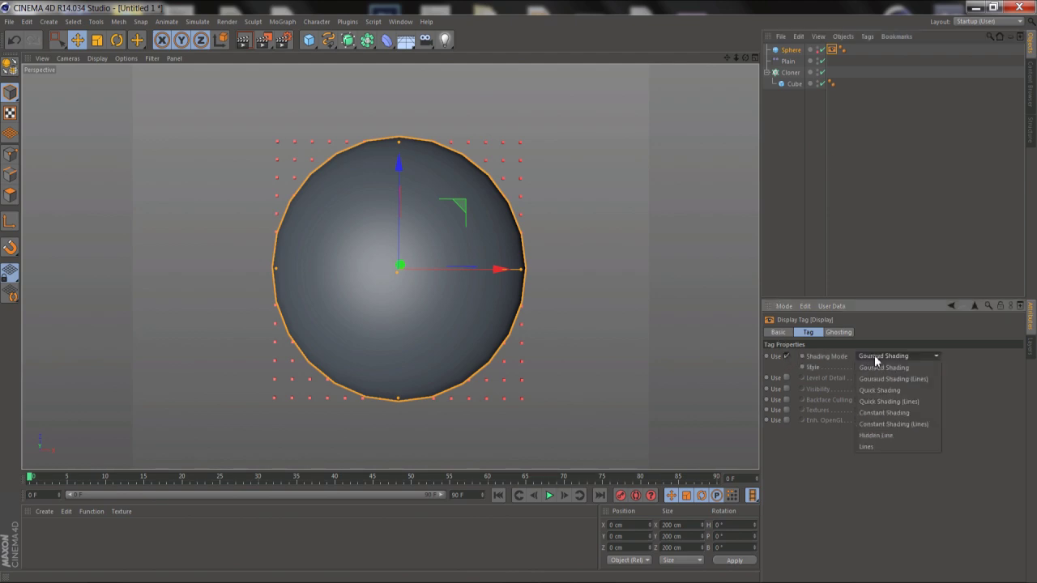
click(875, 447)
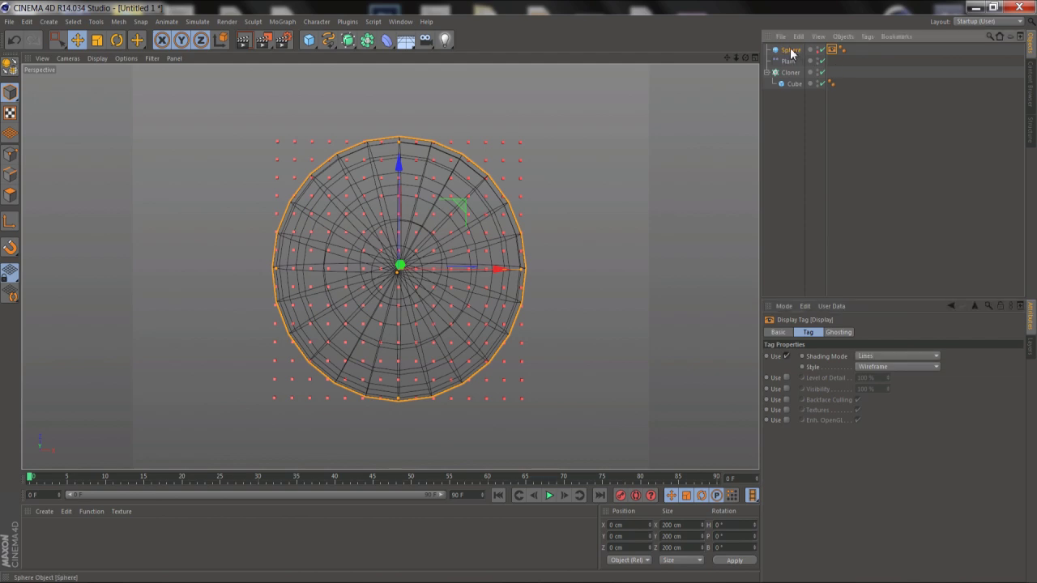
- Duplicate the Sphere as a smaller Sphere.1 and make it the falloff's inside link
ctrl+drag(791, 61, 795, 62)
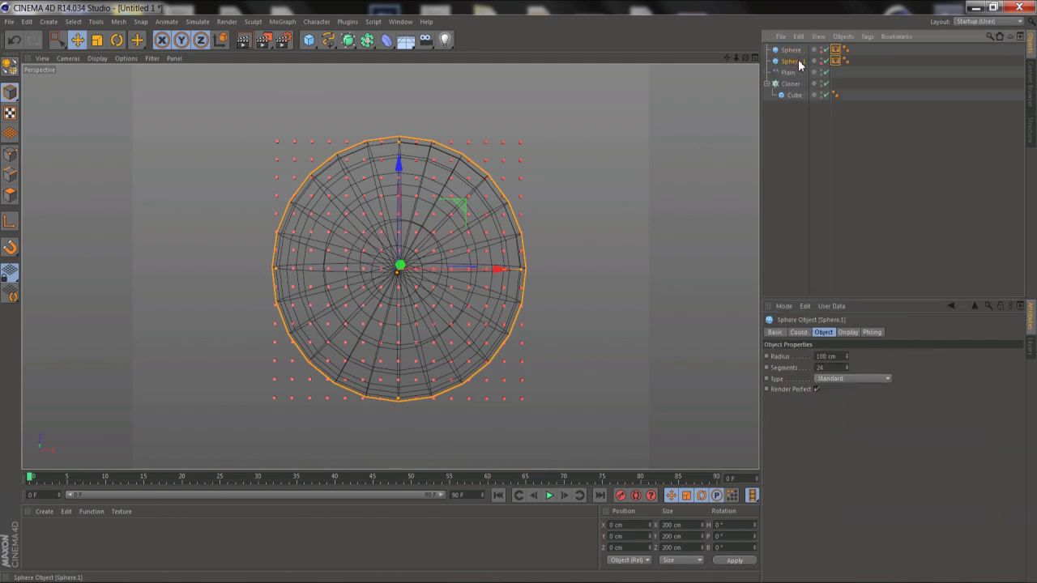
drag(522, 269, 441, 278)
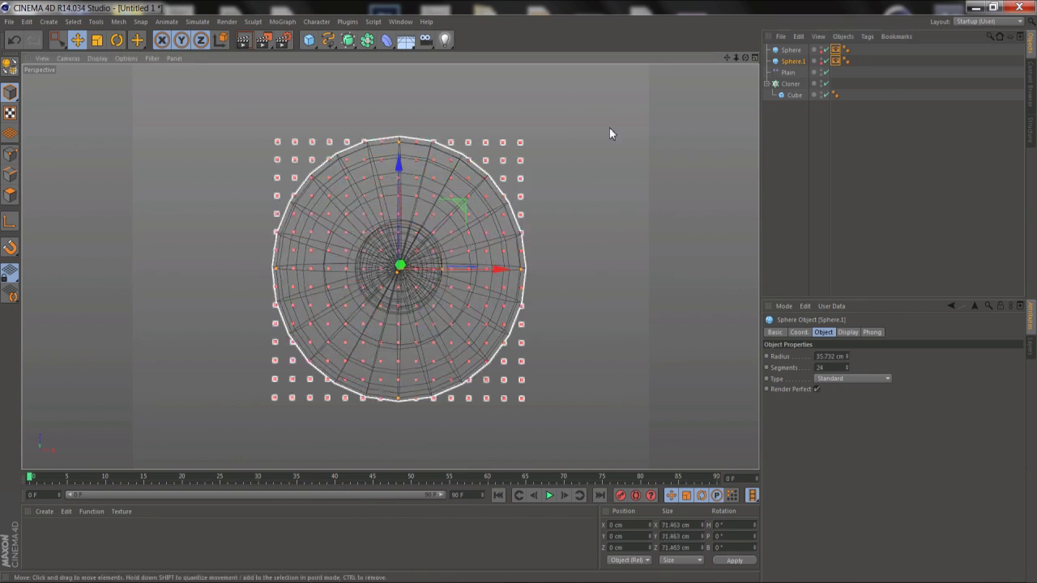
click(791, 74)
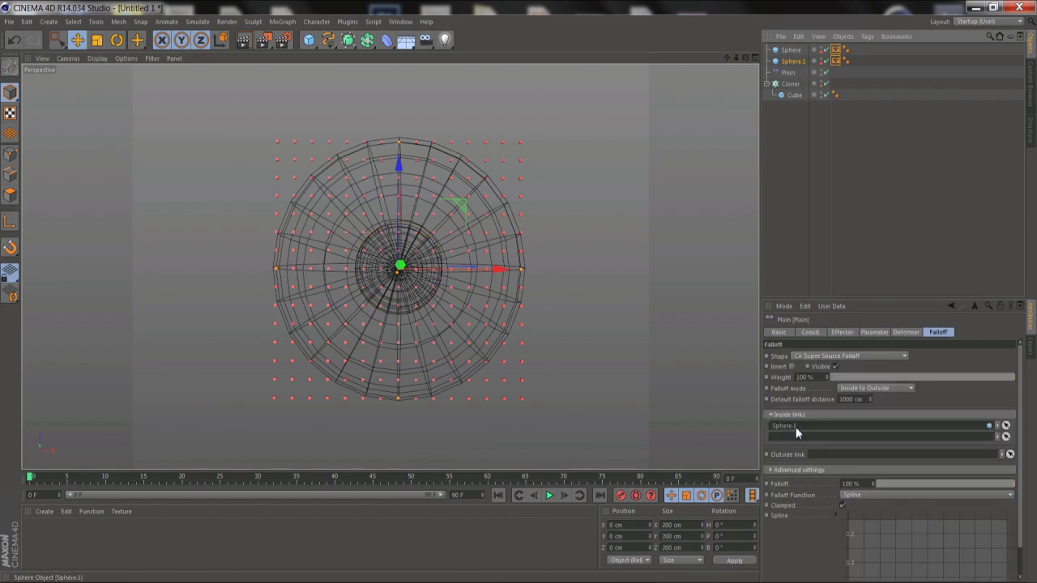
drag(805, 428, 804, 428)
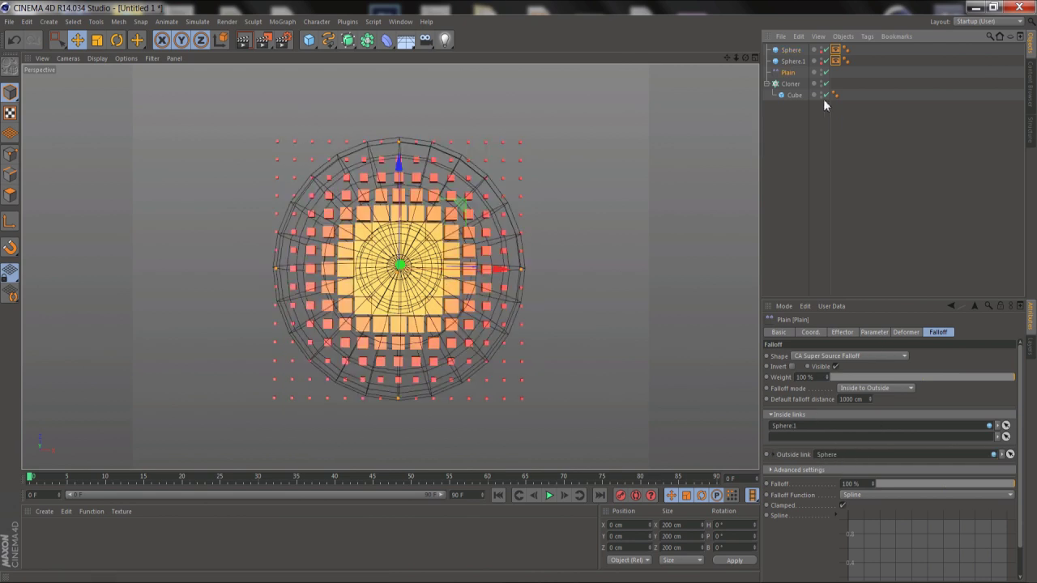
- Drag Sphere.1 off-centre to about X 33.174 cm, Z −28.616 cm
click(792, 62)
drag(458, 204, 499, 245)
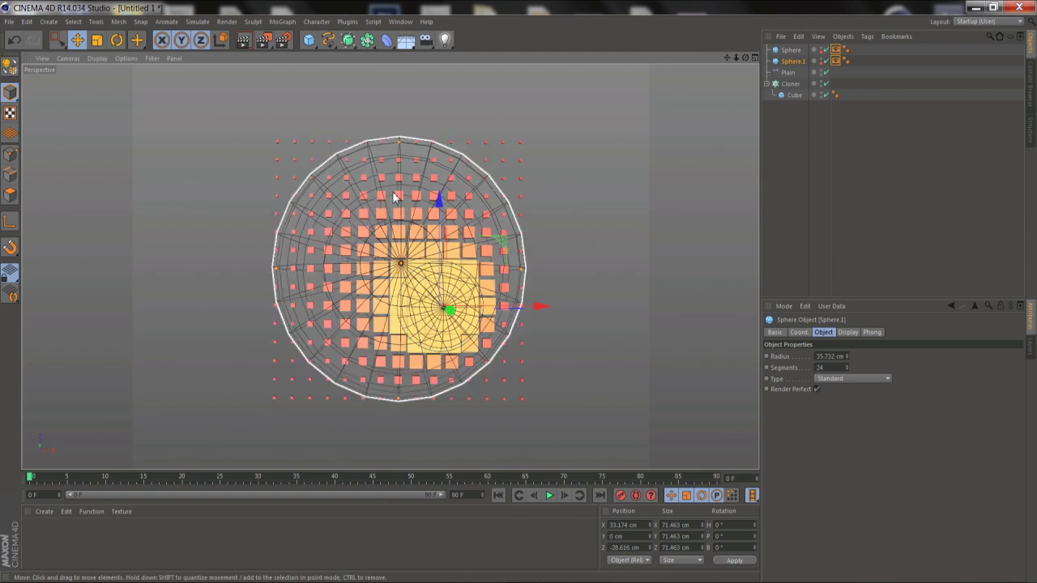
- Add a Cube, copy the wireframe Display tag onto it, and set it as the falloff's outside link
click(309, 39)
key(0)
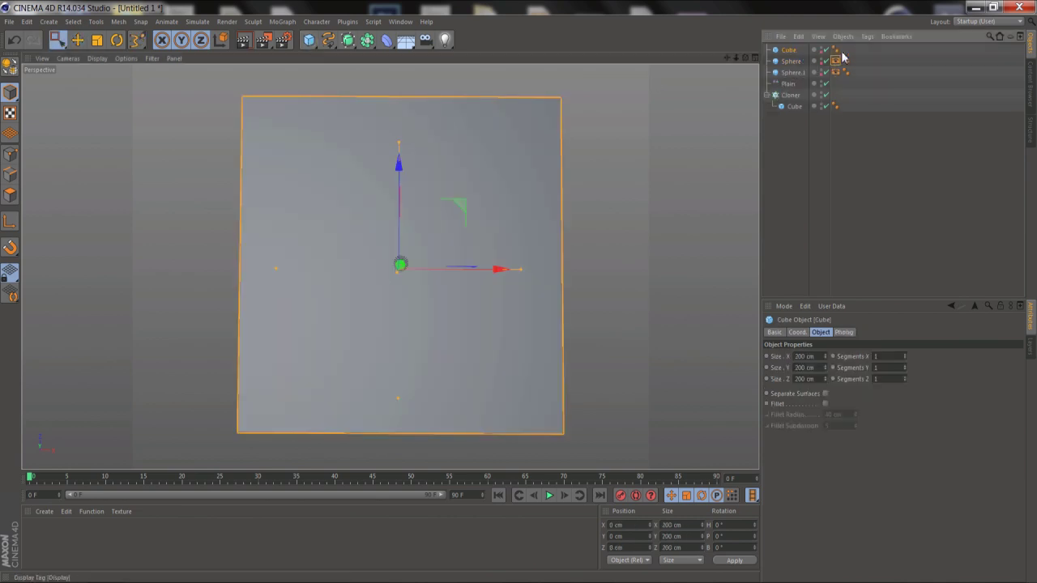
ctrl+drag(843, 55, 845, 50)
click(789, 83)
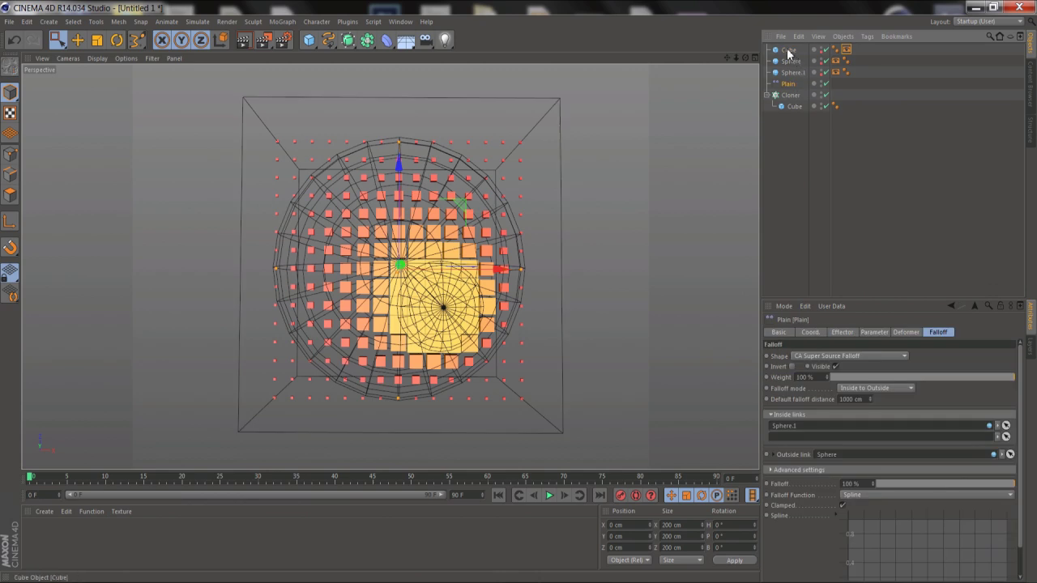
drag(826, 456, 832, 454)
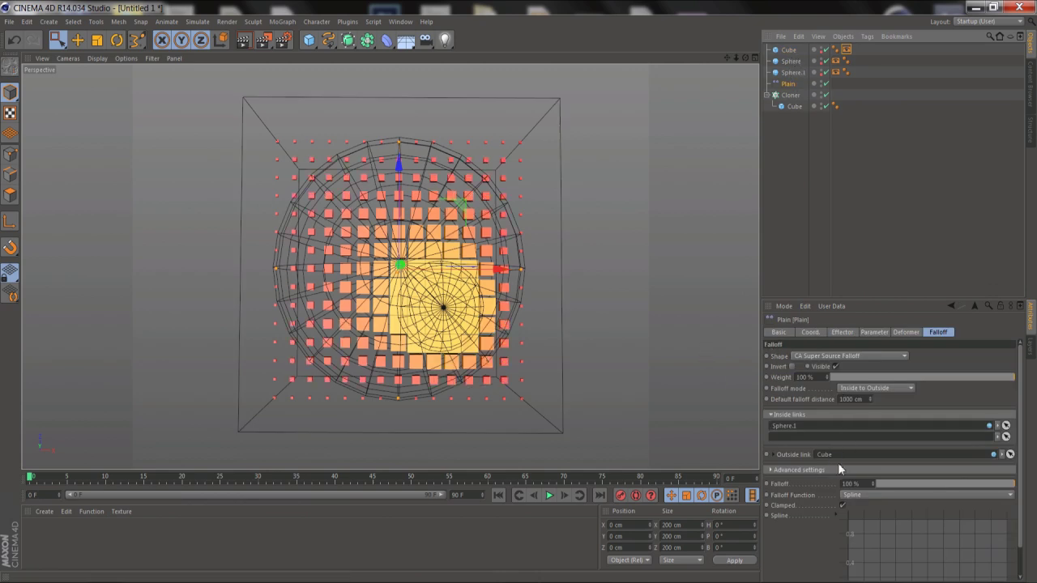
- Make the Cube editable to convert it to polygons
click(790, 51)
right_click(792, 50)
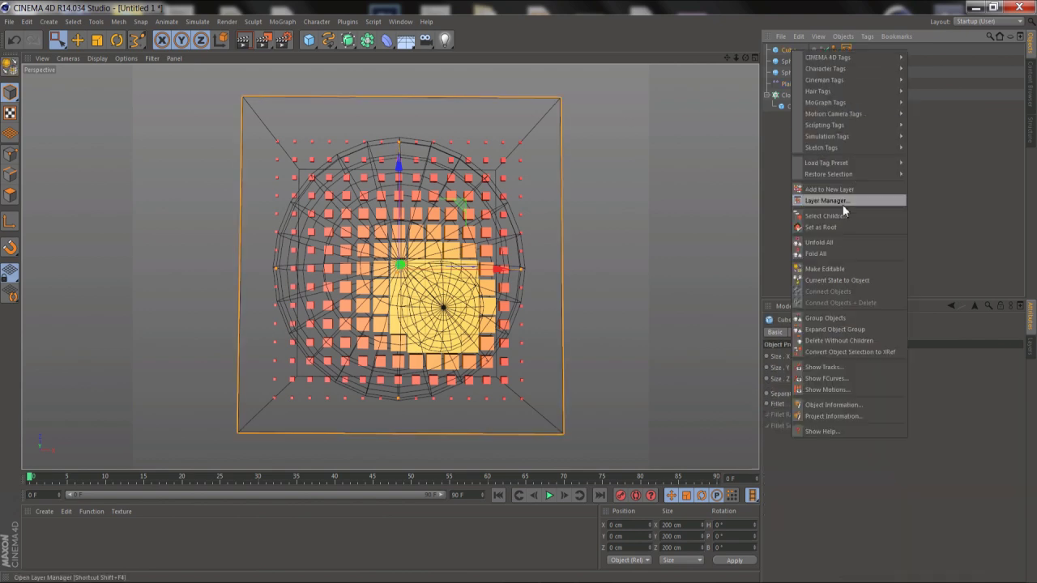
click(821, 268)
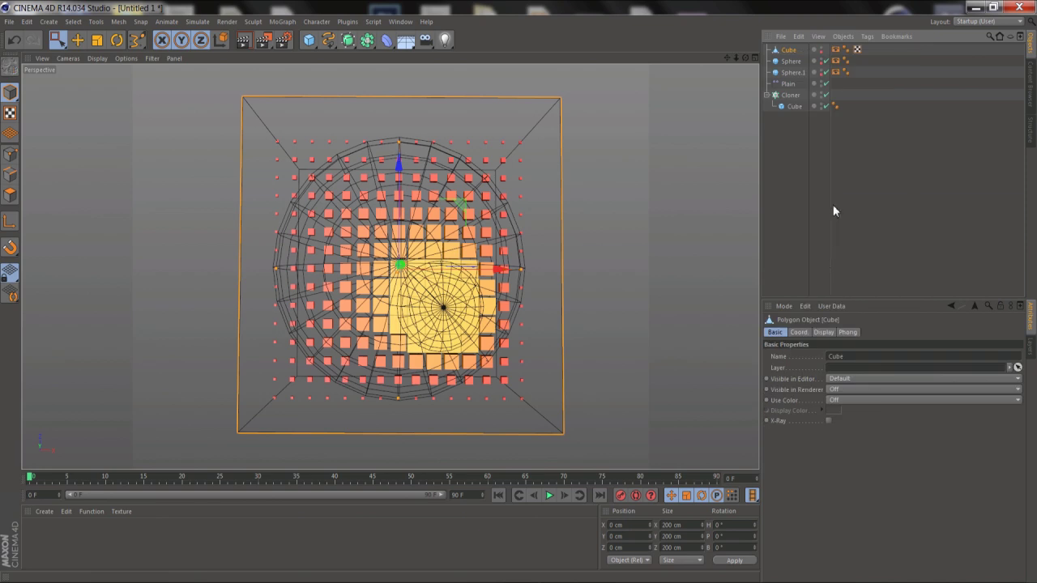
- In Points mode, drag the cube's top-left corner points outward to skew the box
click(10, 154)
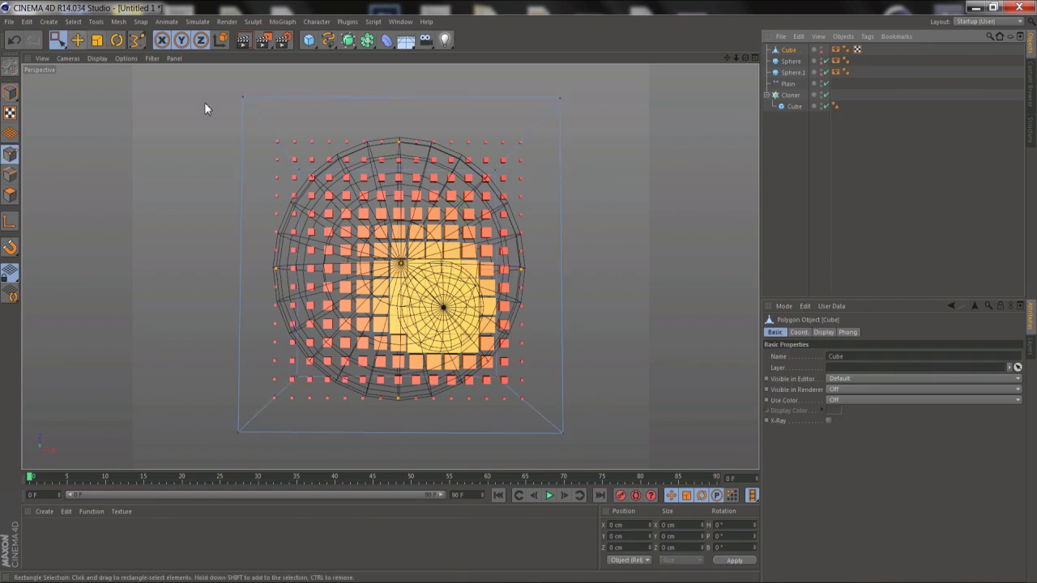
drag(204, 79, 324, 180)
drag(334, 107, 314, 125)
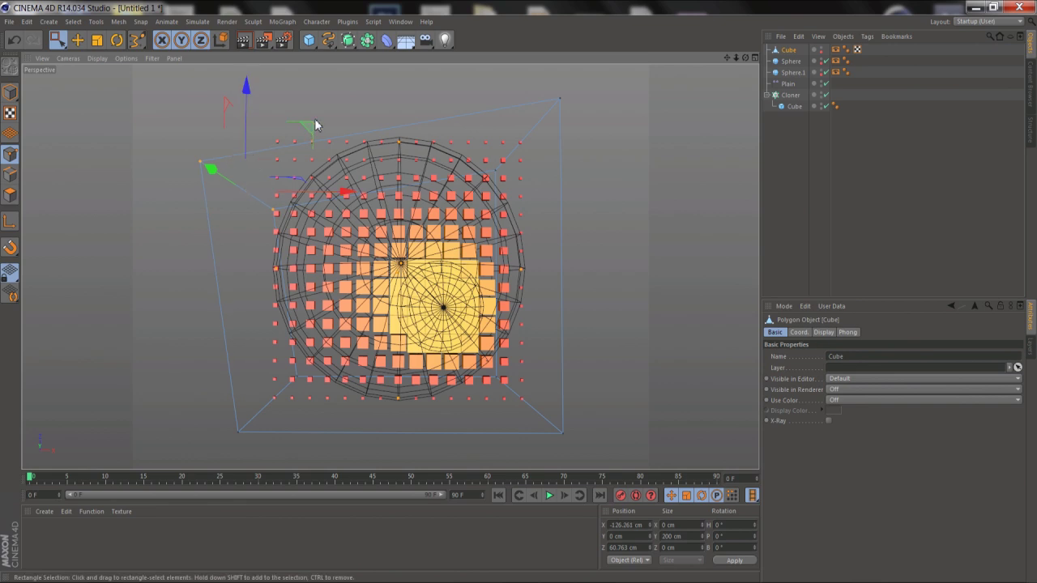
drag(328, 40, 478, 62)
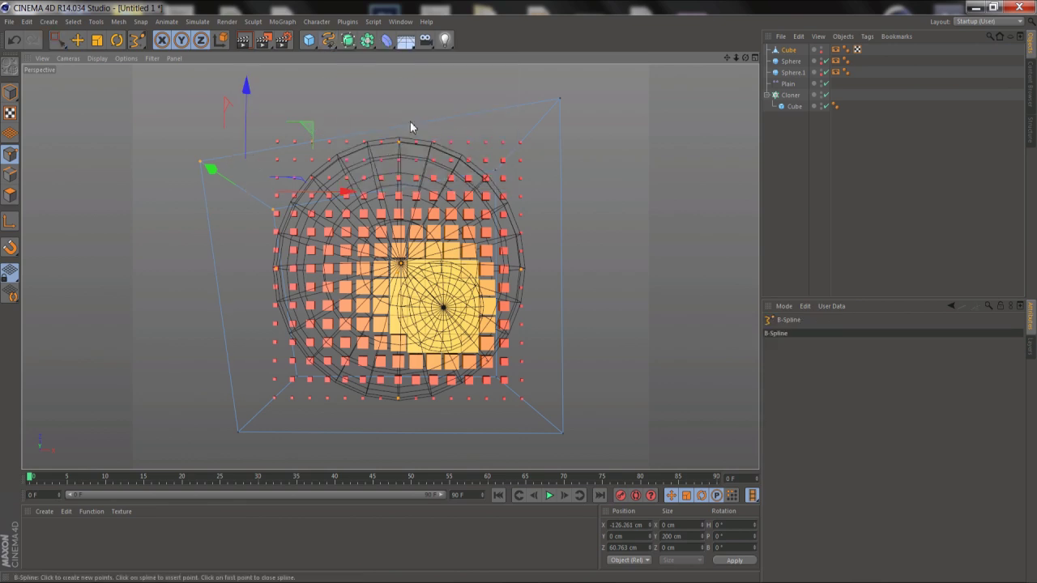
- Draw a four-point B-Spline across the clone grid
click(310, 281)
click(308, 243)
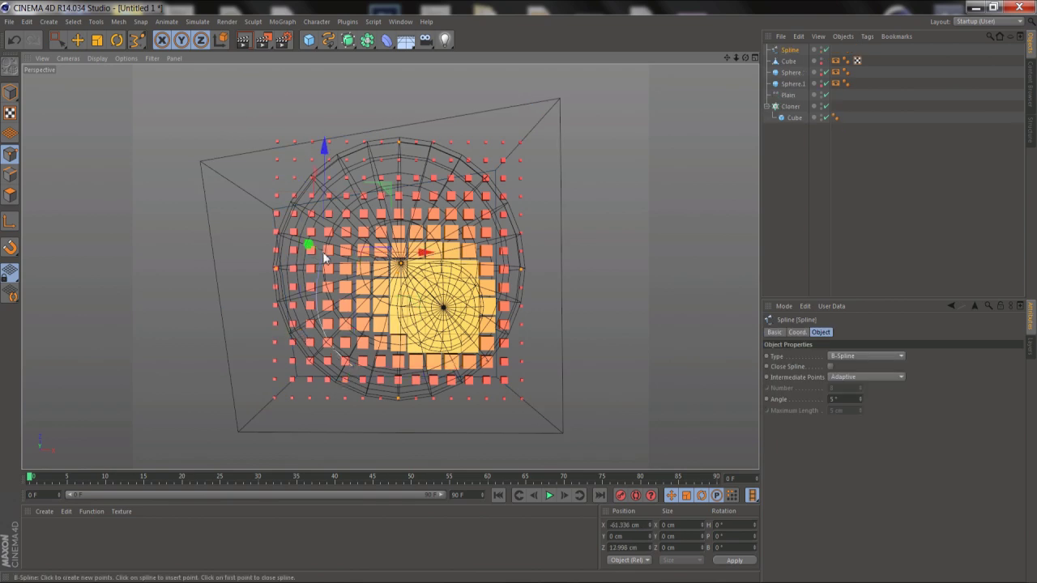
click(294, 213)
click(378, 155)
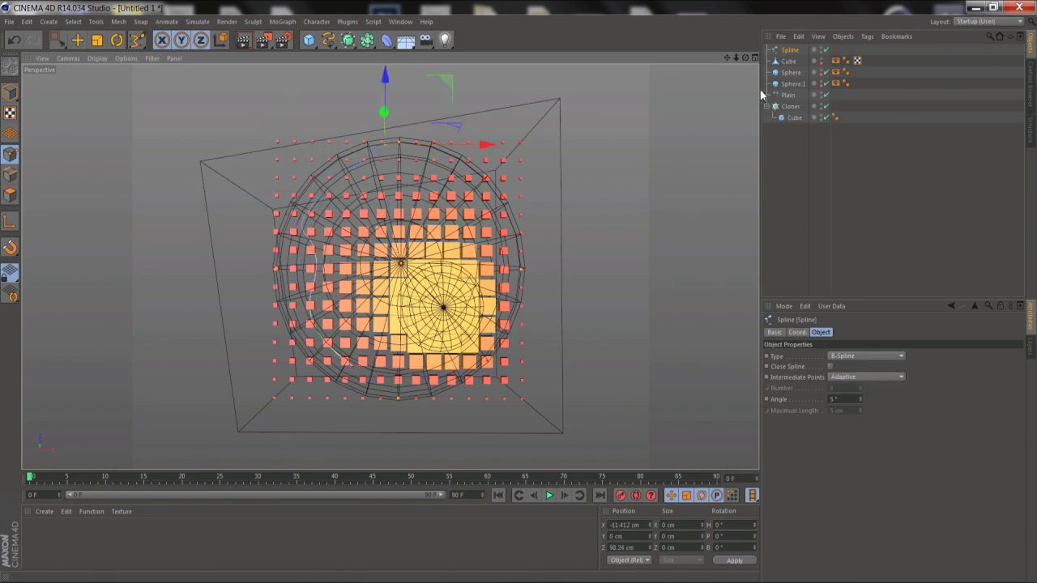
- Add the Spline to the Plain effector's falloff inside links, alongside Sphere.1
click(787, 95)
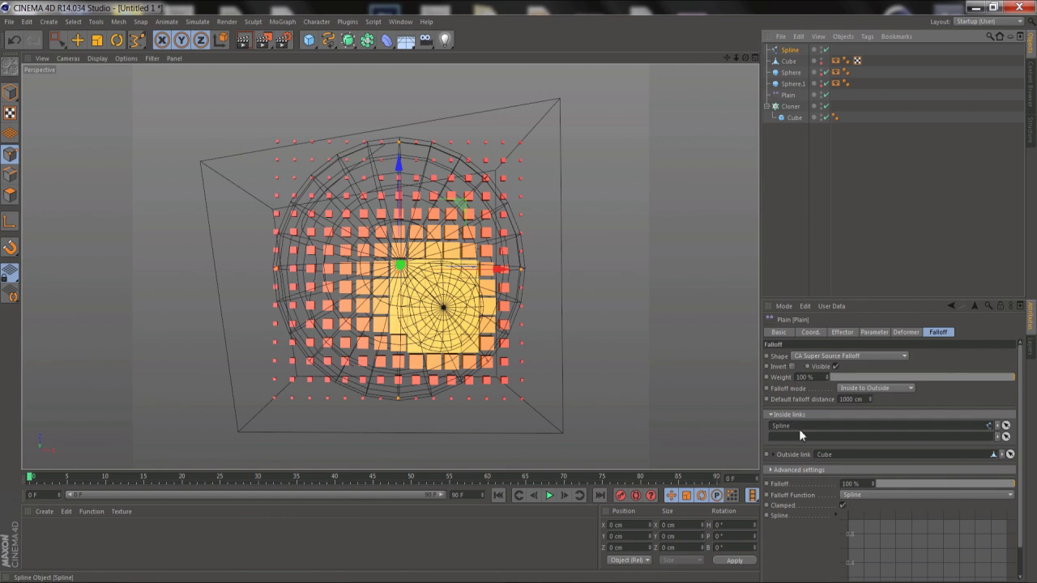
drag(792, 437, 793, 437)
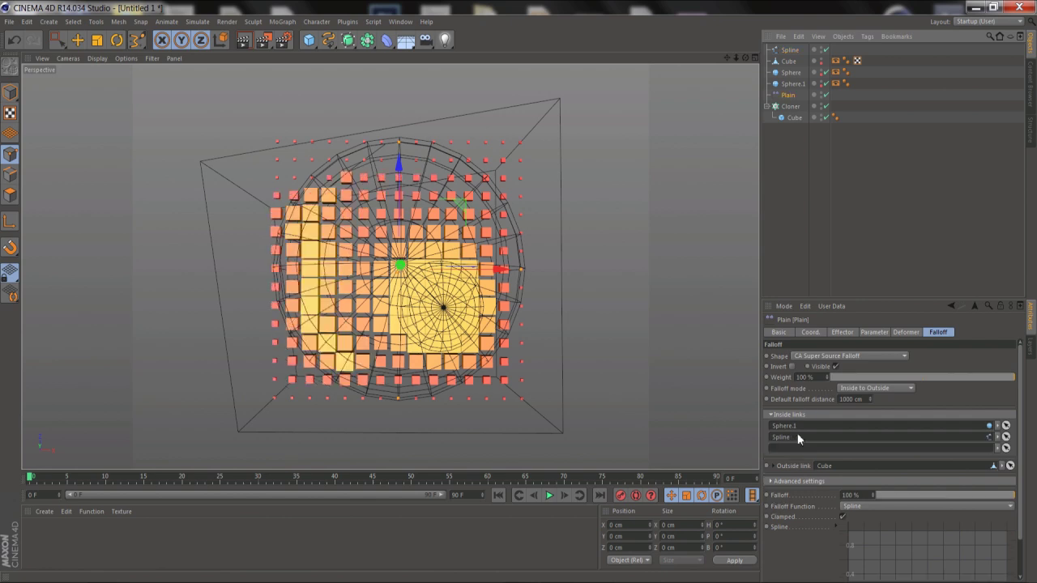
click(790, 49)
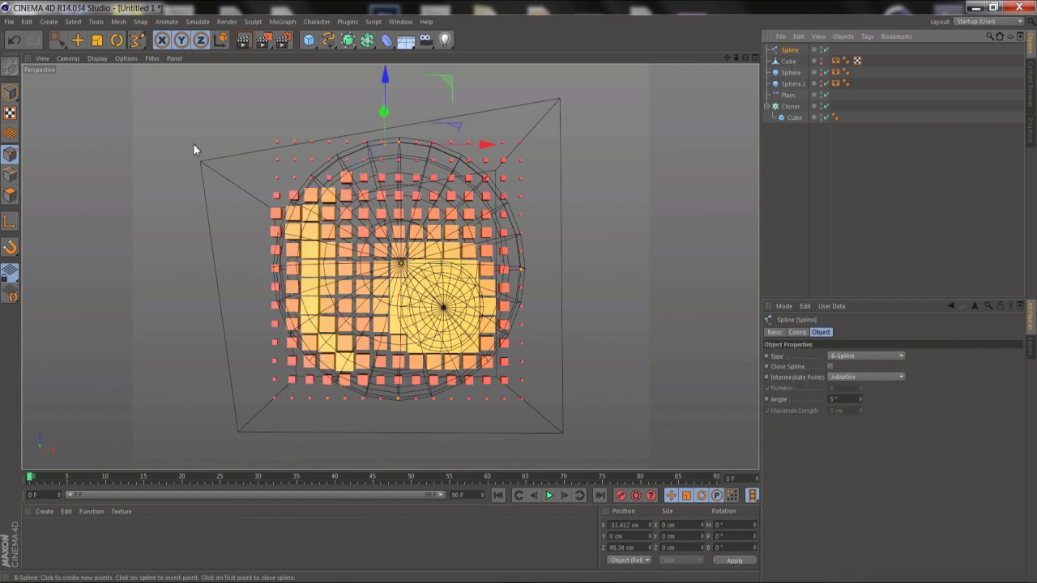
key(e)
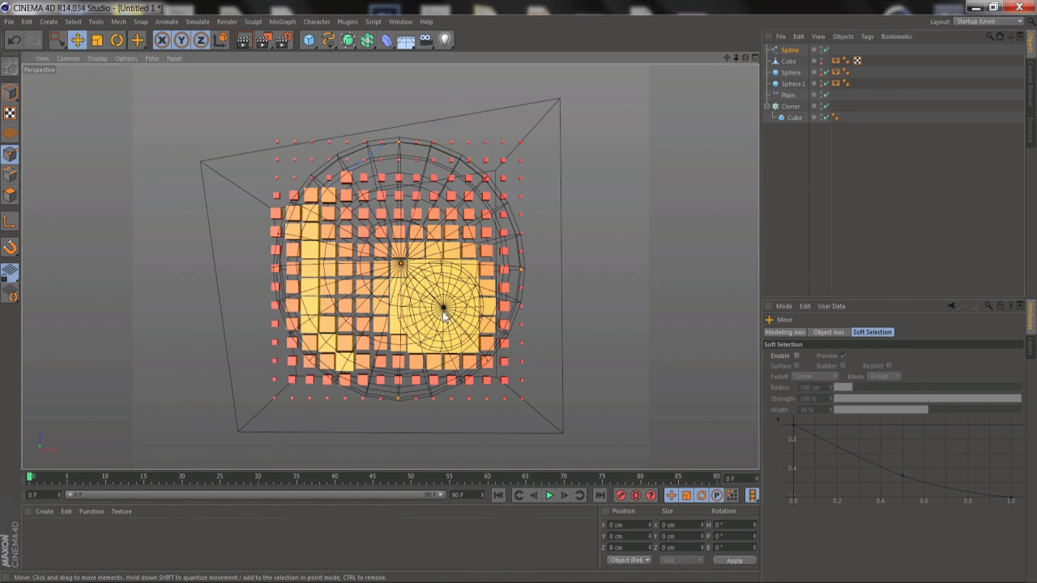
- Orbit down to a low side angle on the spheres, clone grid and distorted cube
alt+drag(436, 376, 417, 239)
alt+drag(410, 320, 491, 198)
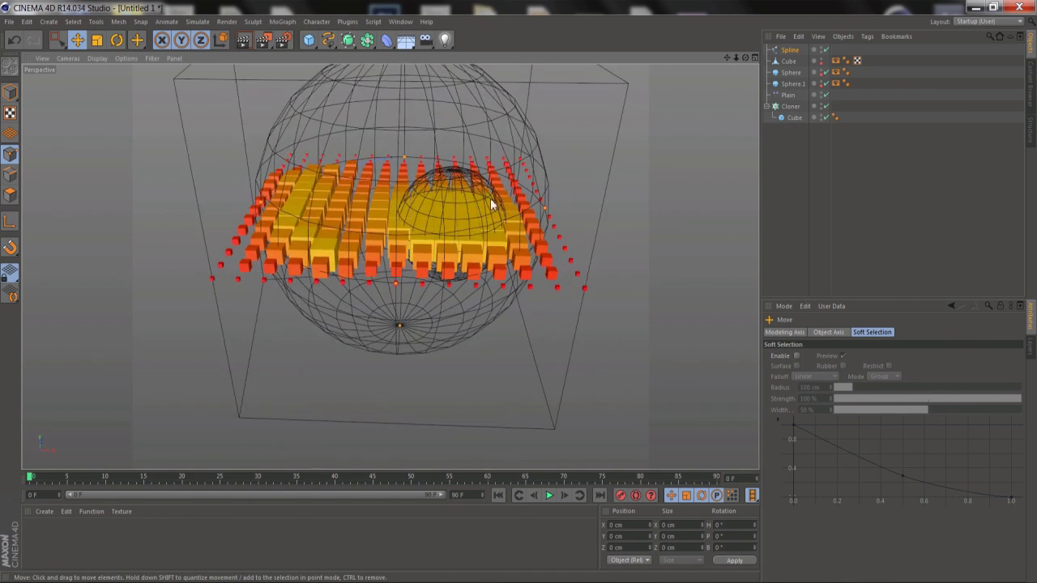
- Raise the Cloner's Y count to 8, making a 15 × 8 × 15 block
click(791, 106)
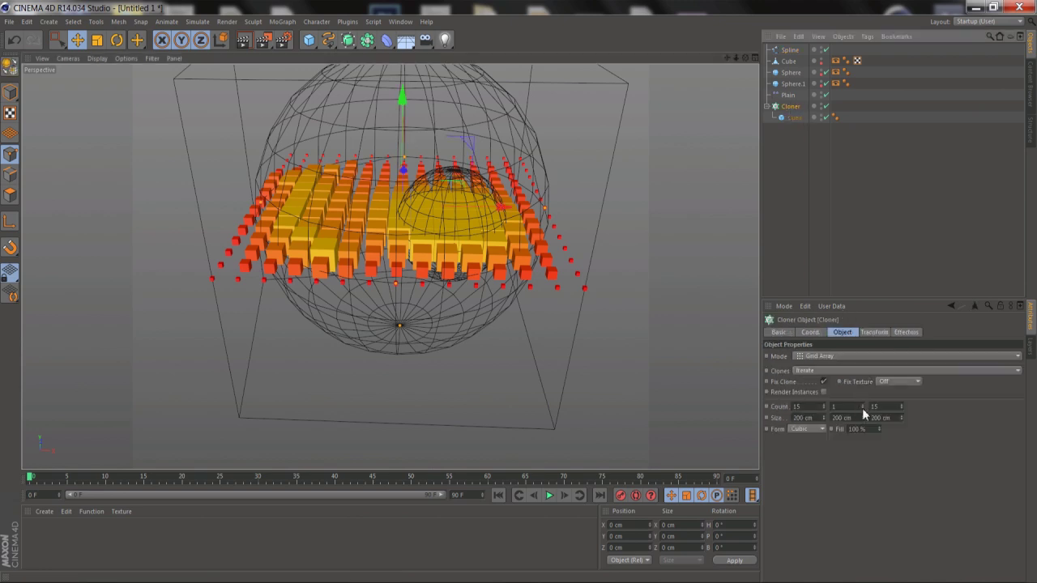
drag(862, 407, 864, 403)
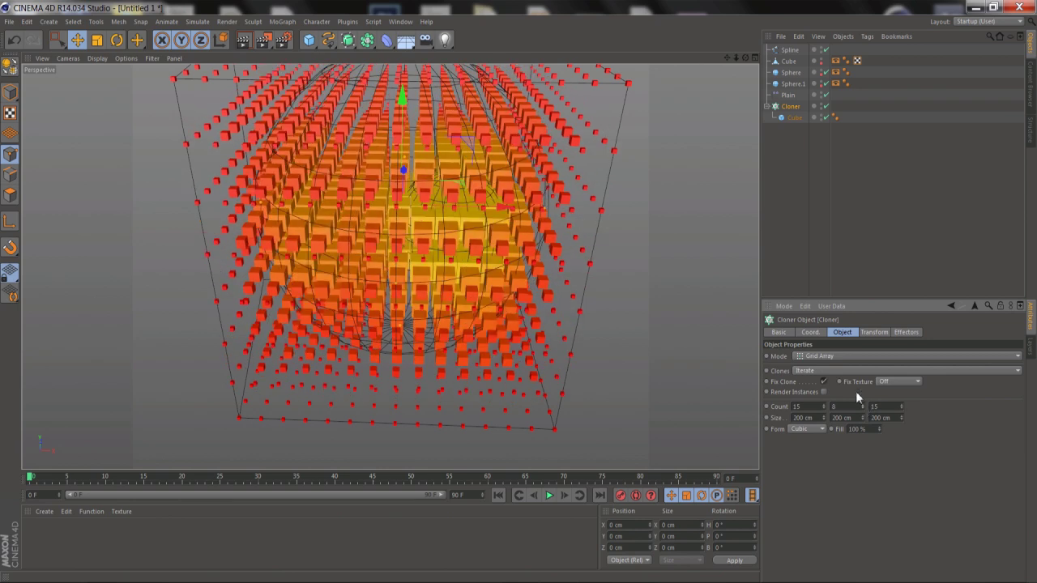
mouse_move(500, 234)
alt+mouse_down()
mouse_move(496, 278)
mouse_move(505, 252)
alt+mouse_up()
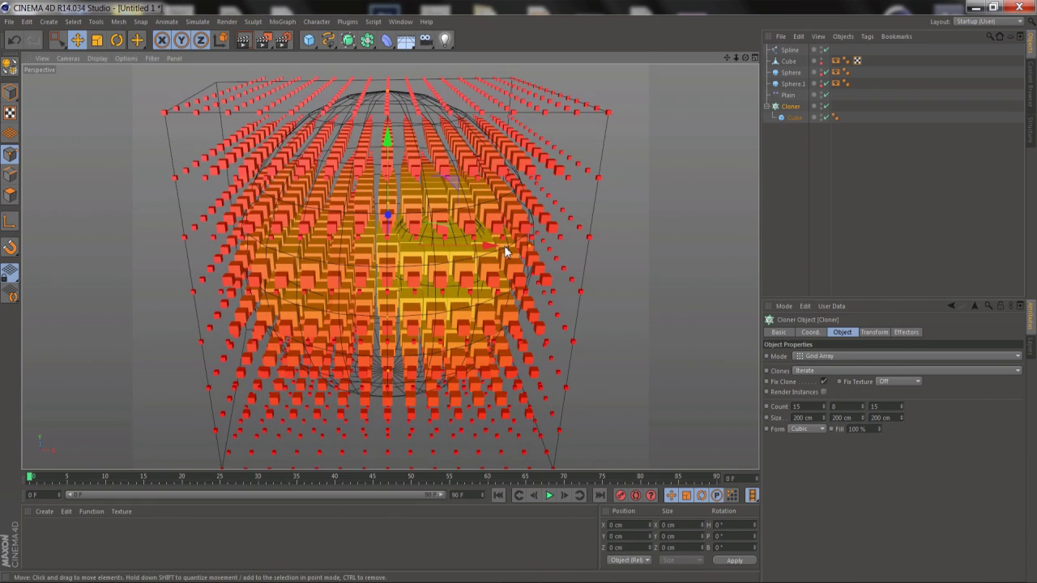
click(793, 84)
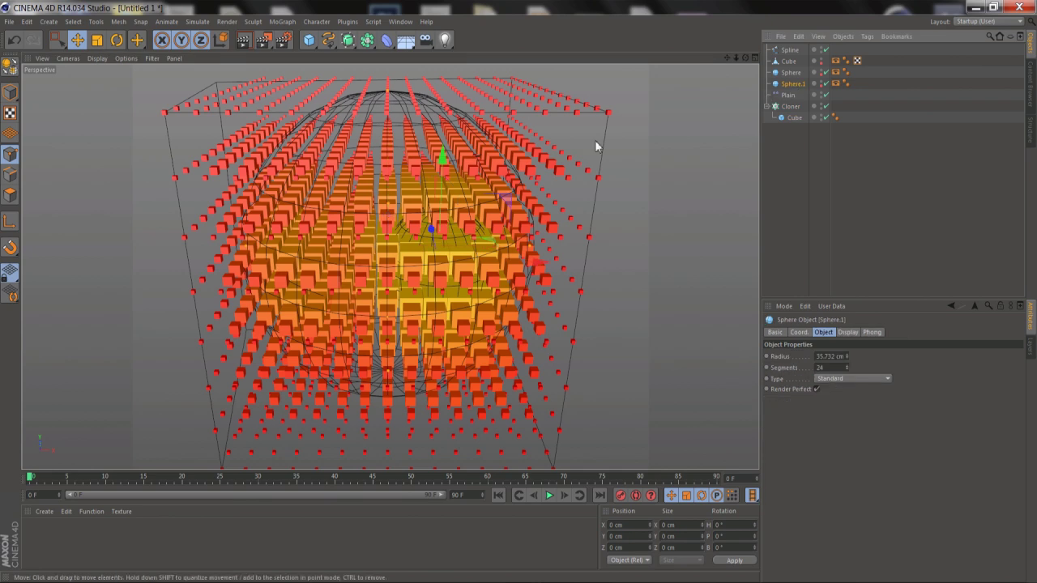